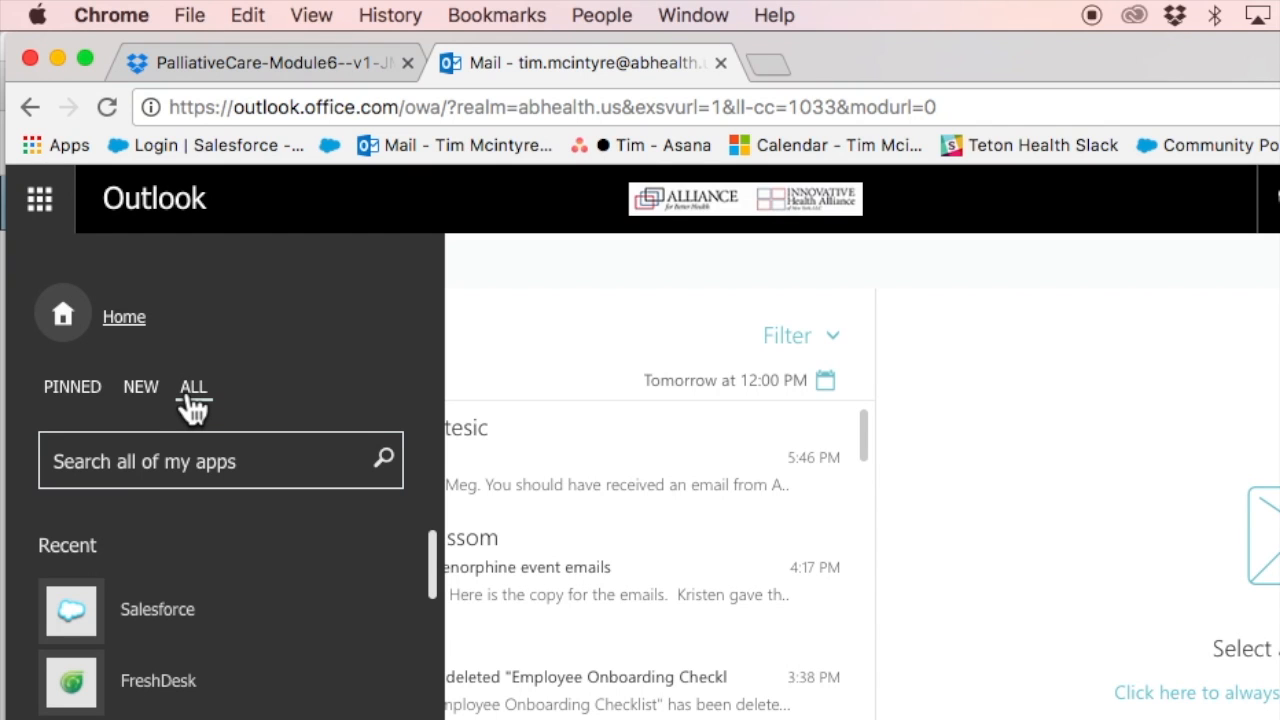
- Launch Salesforce from the Recent tiles in the Outlook app launcher
left_click(85, 610)
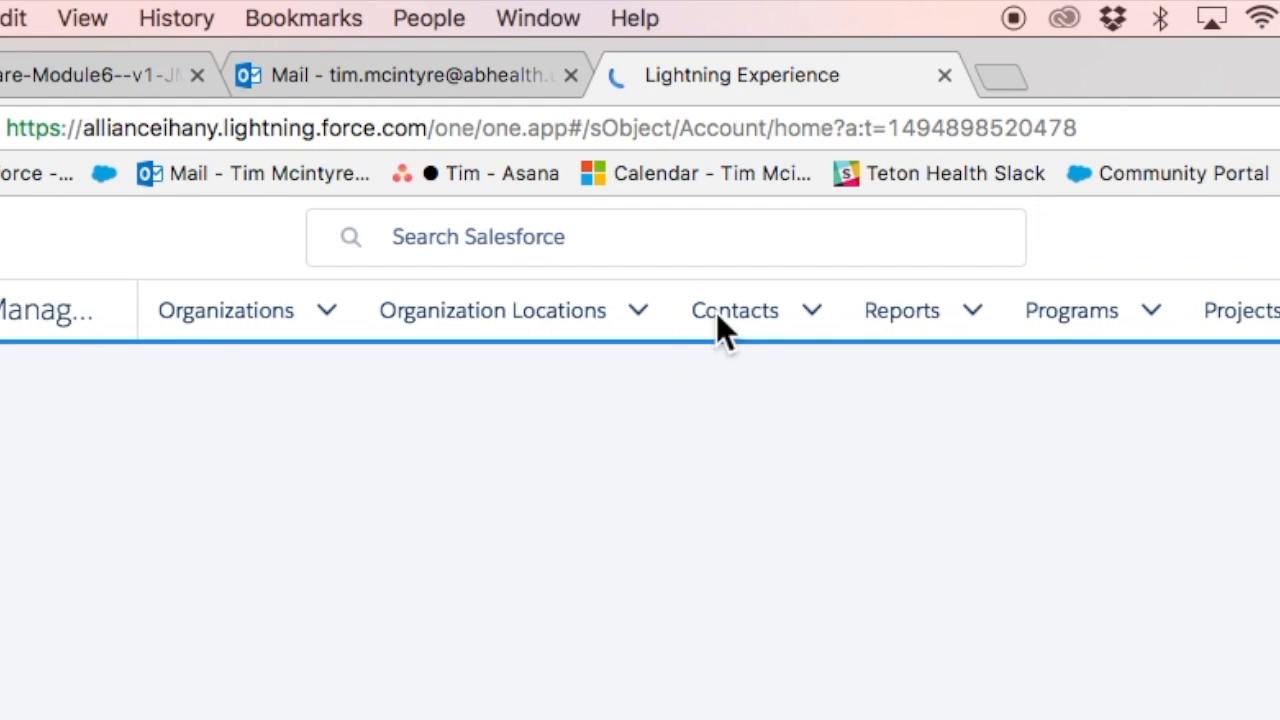
- Show the Contacts list and put the cursor in the Search Salesforce box
left_click(614, 199)
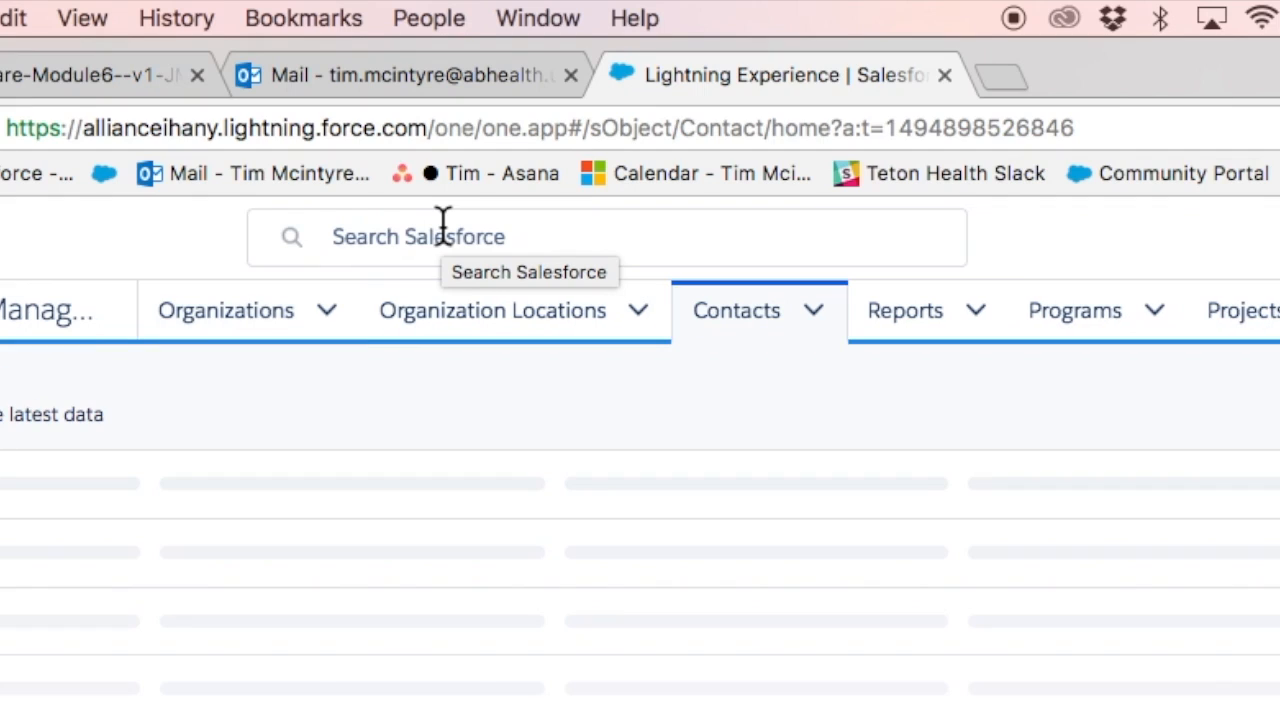
left_click(374, 232)
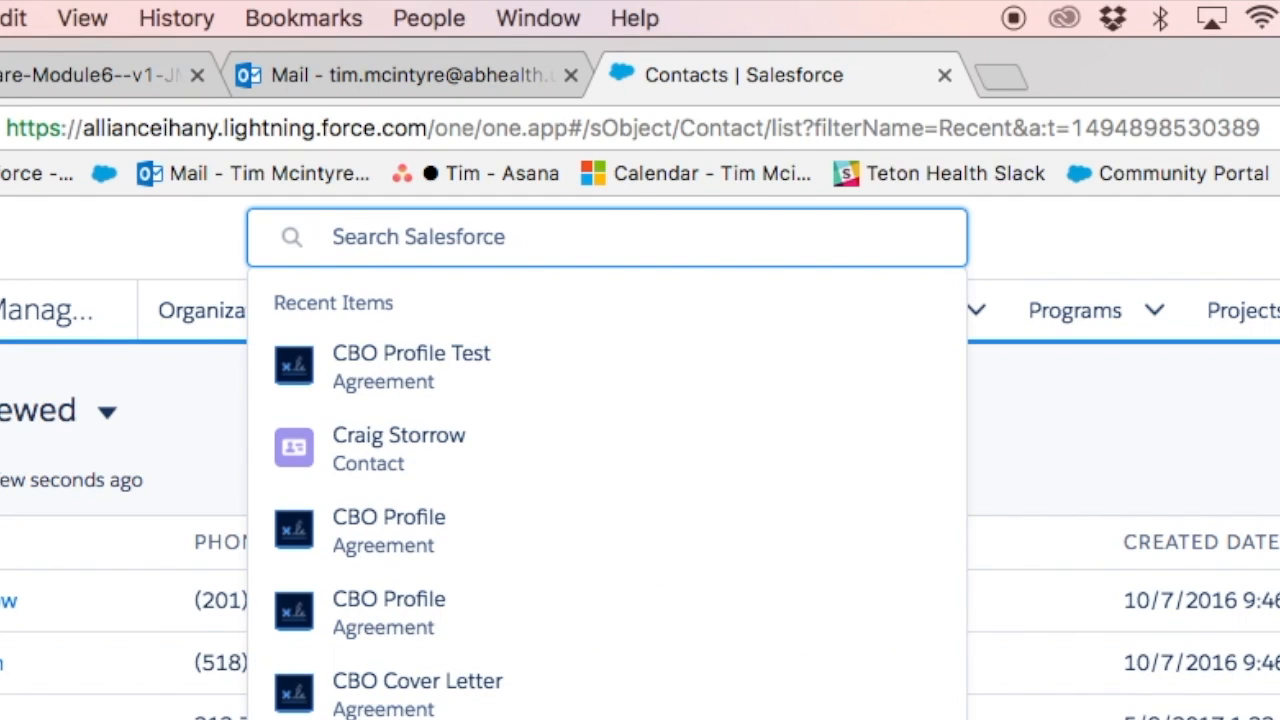
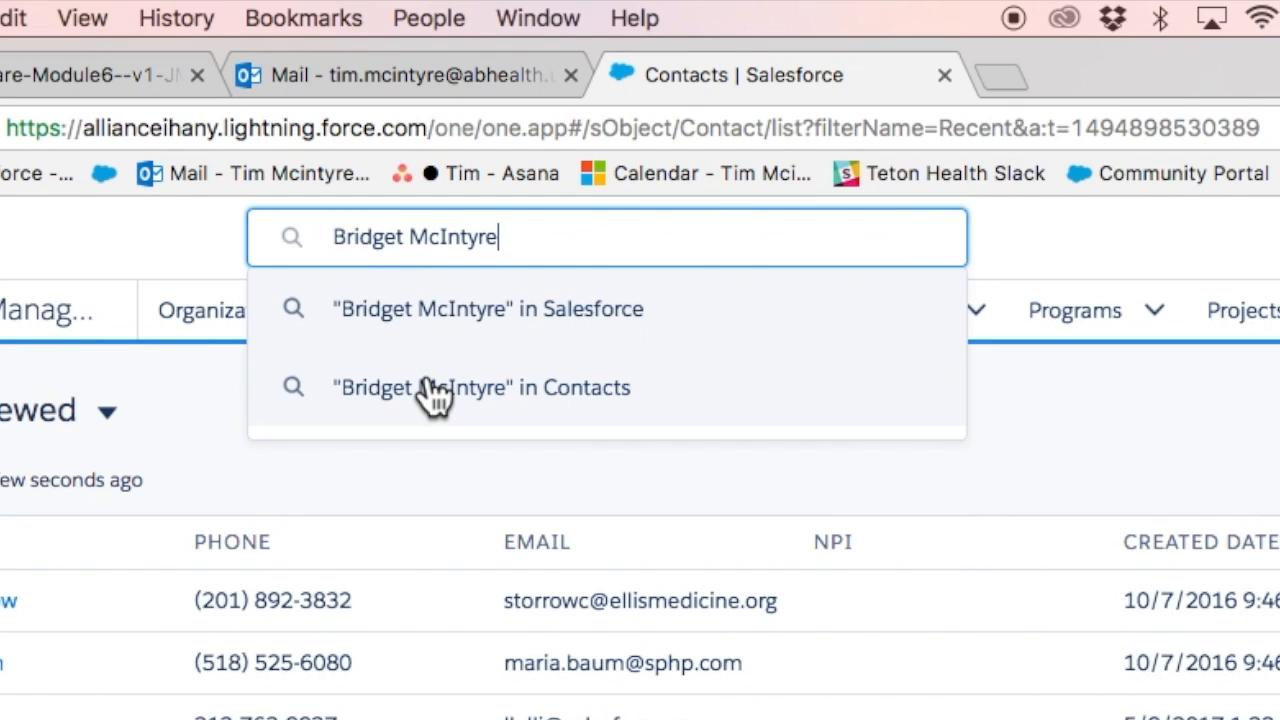
- Confirm no contact matches the new person's name, then go to Organizations
left_click(428, 382)
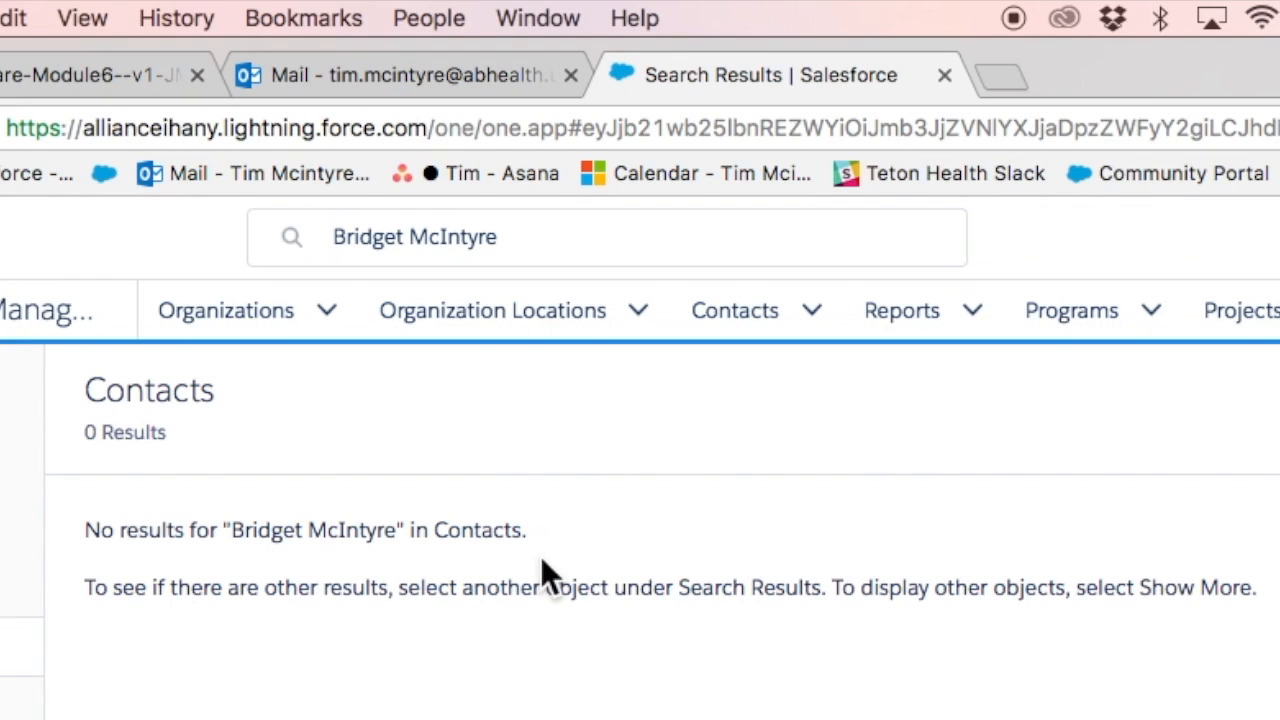
left_click(240, 314)
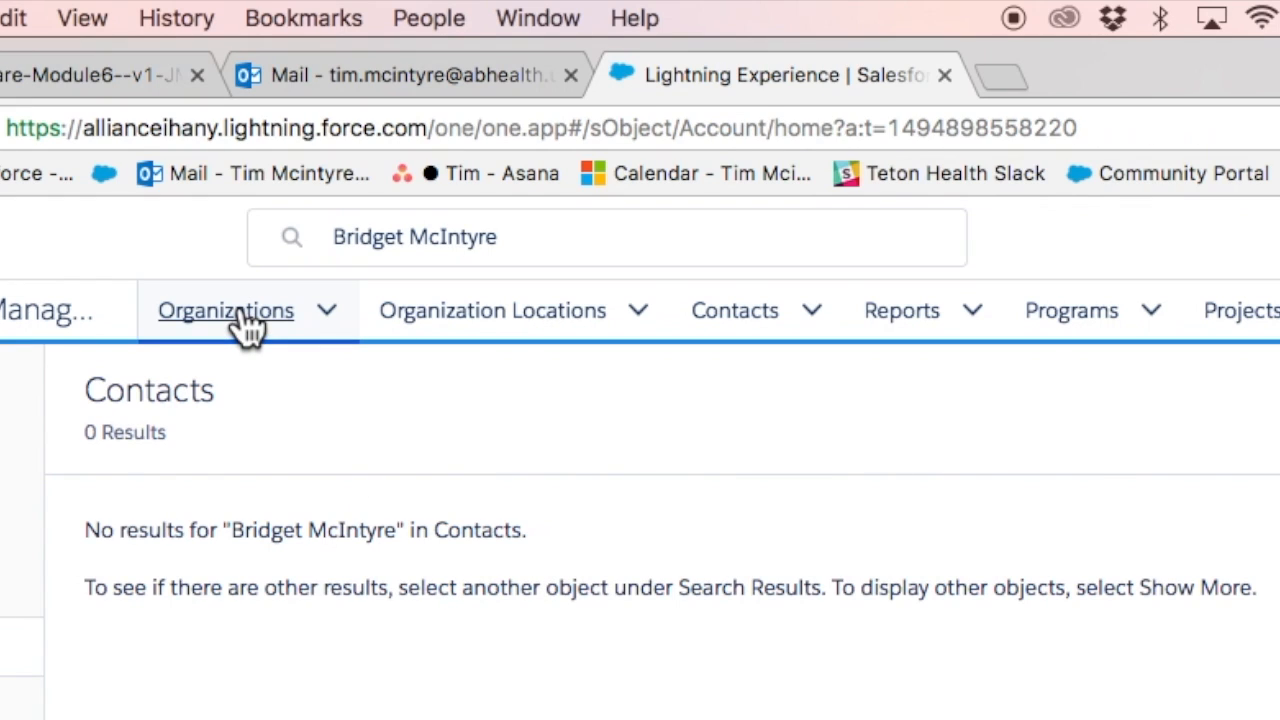
- Find the Teton Health organization record and scroll to its four Key Contacts
left_click(395, 230)
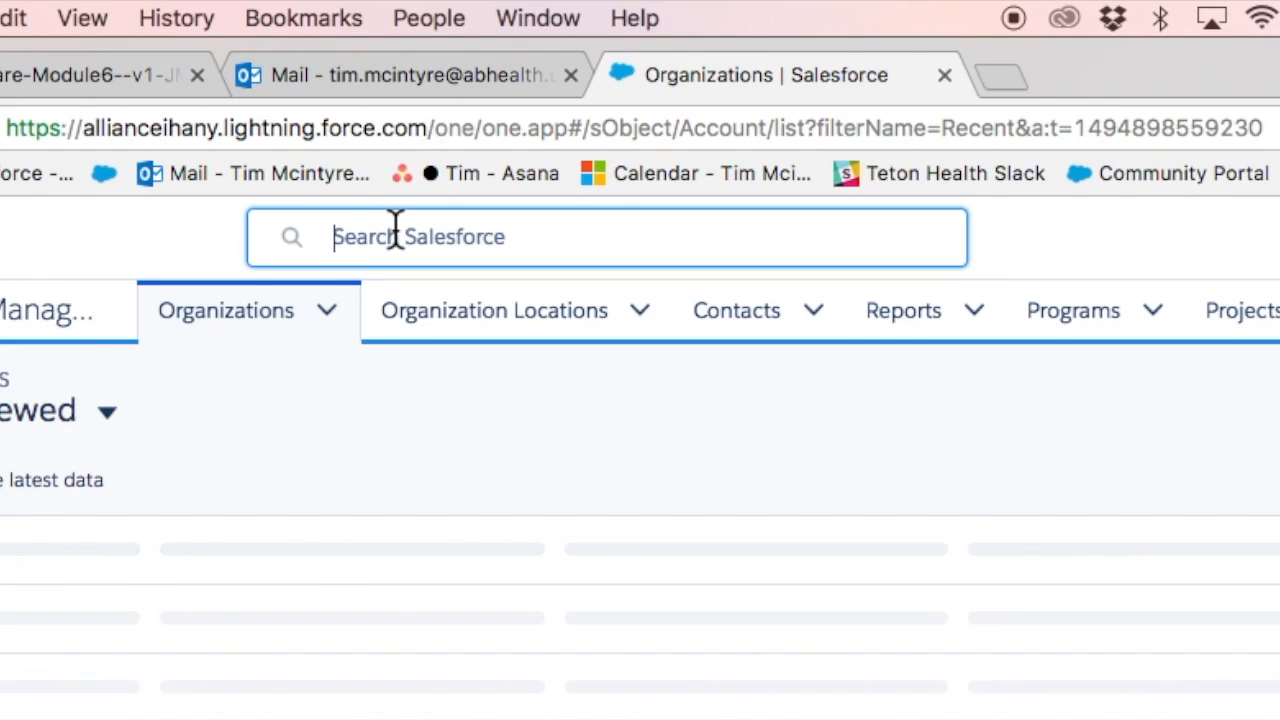
type("T")
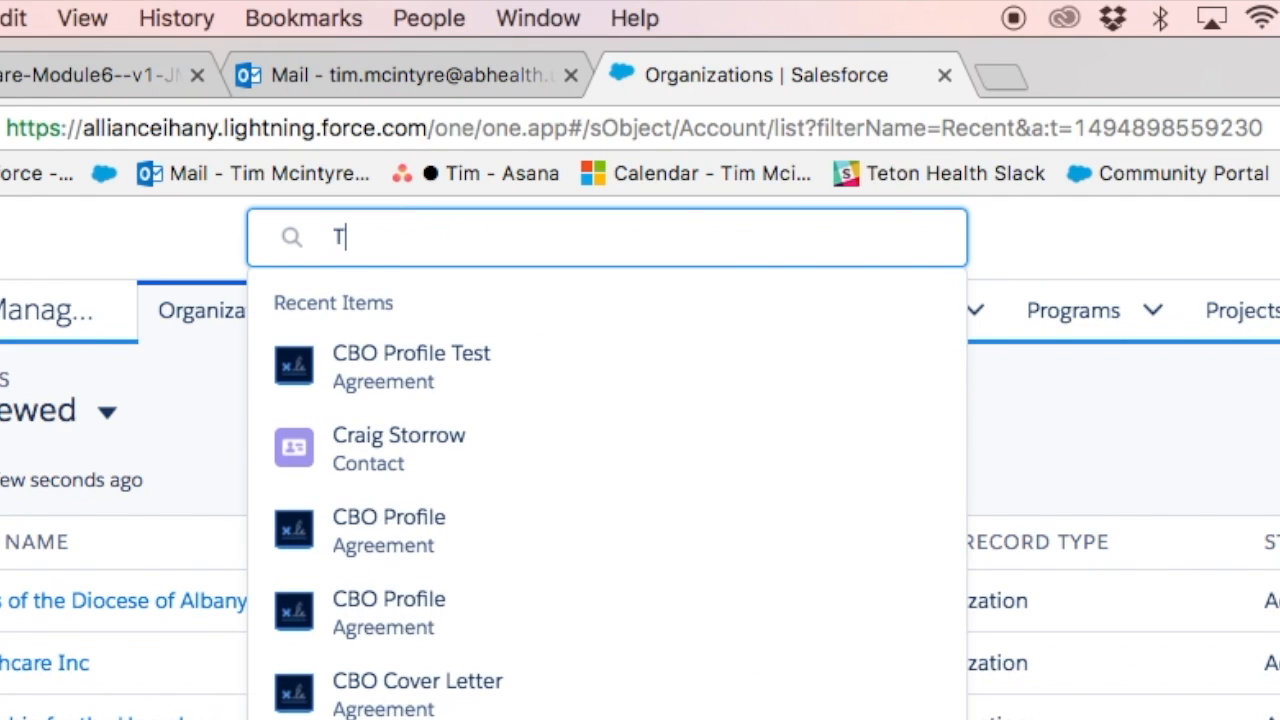
type("eton")
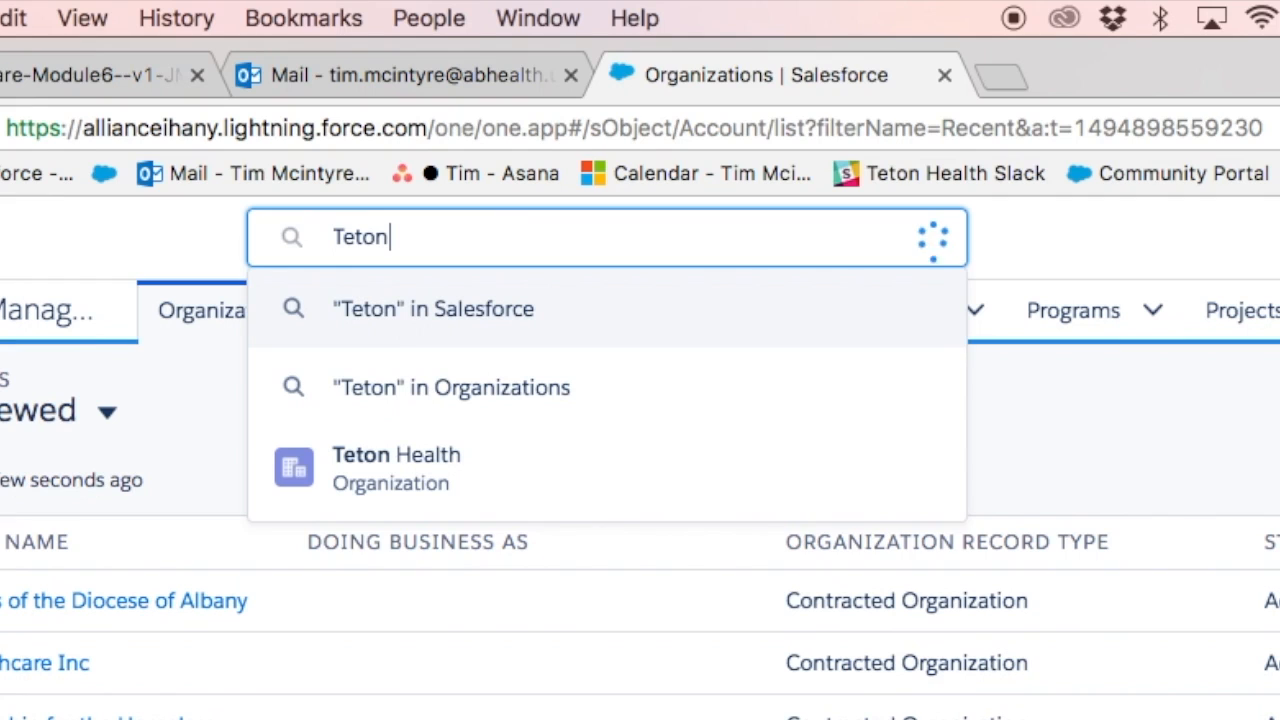
type(" Health")
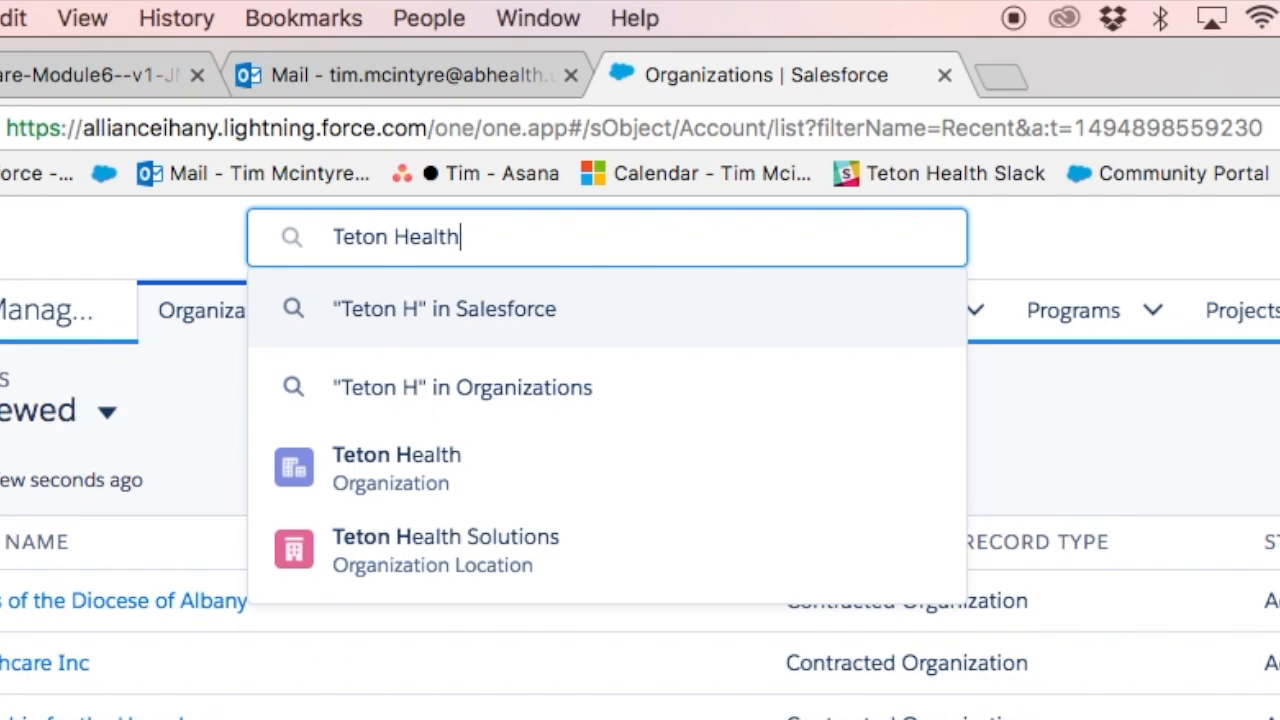
left_click(390, 470)
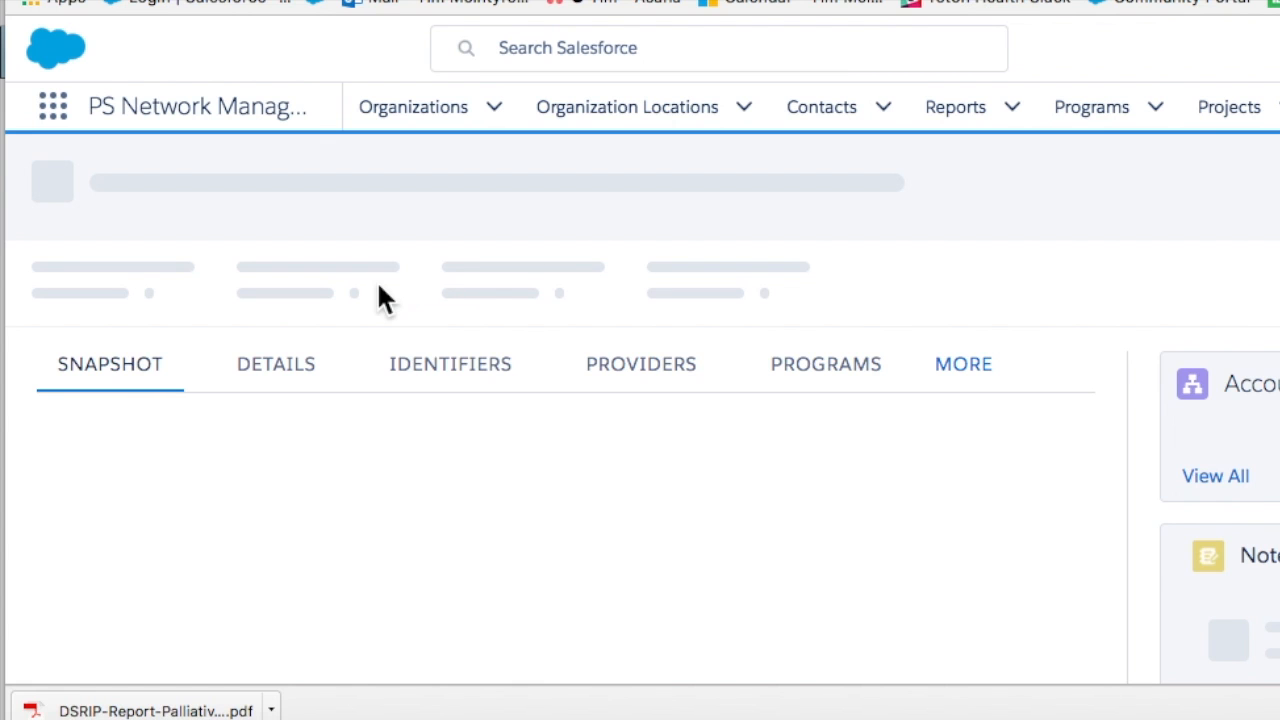
scroll(309, 366, "down", 5)
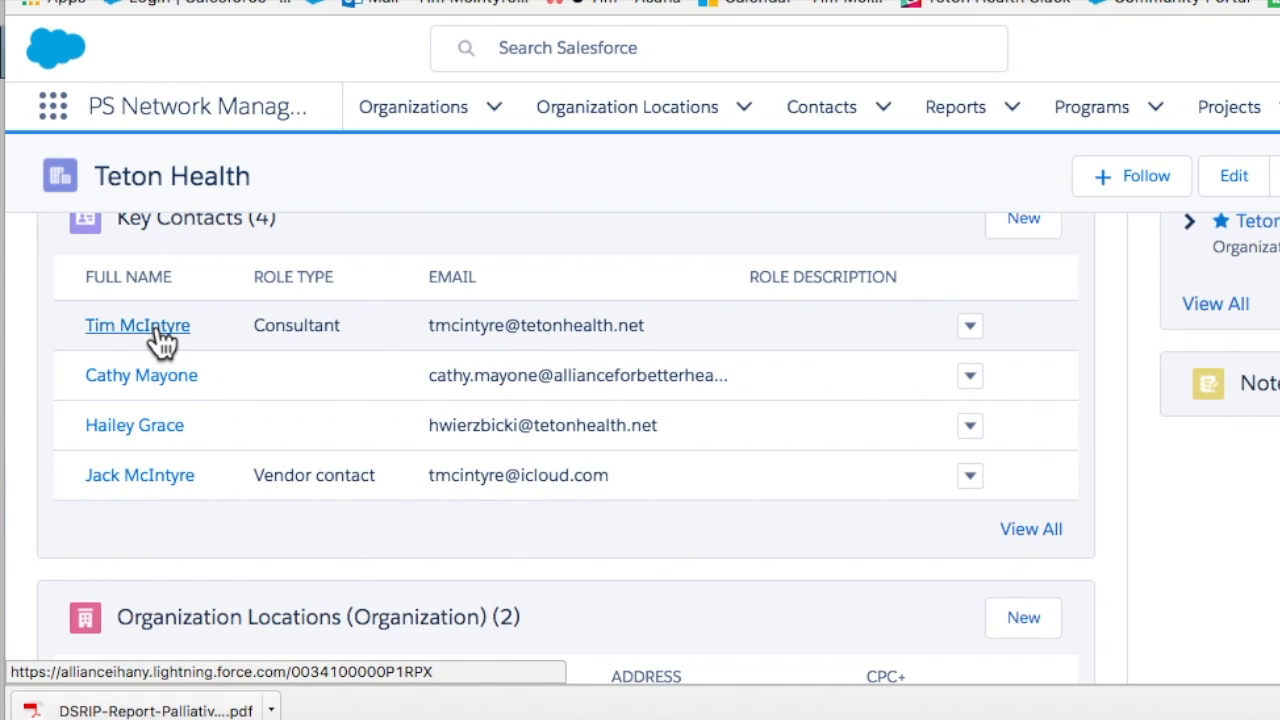
- Create a new contact from the Contacts tab using the Stakeholder record type
left_click(815, 110)
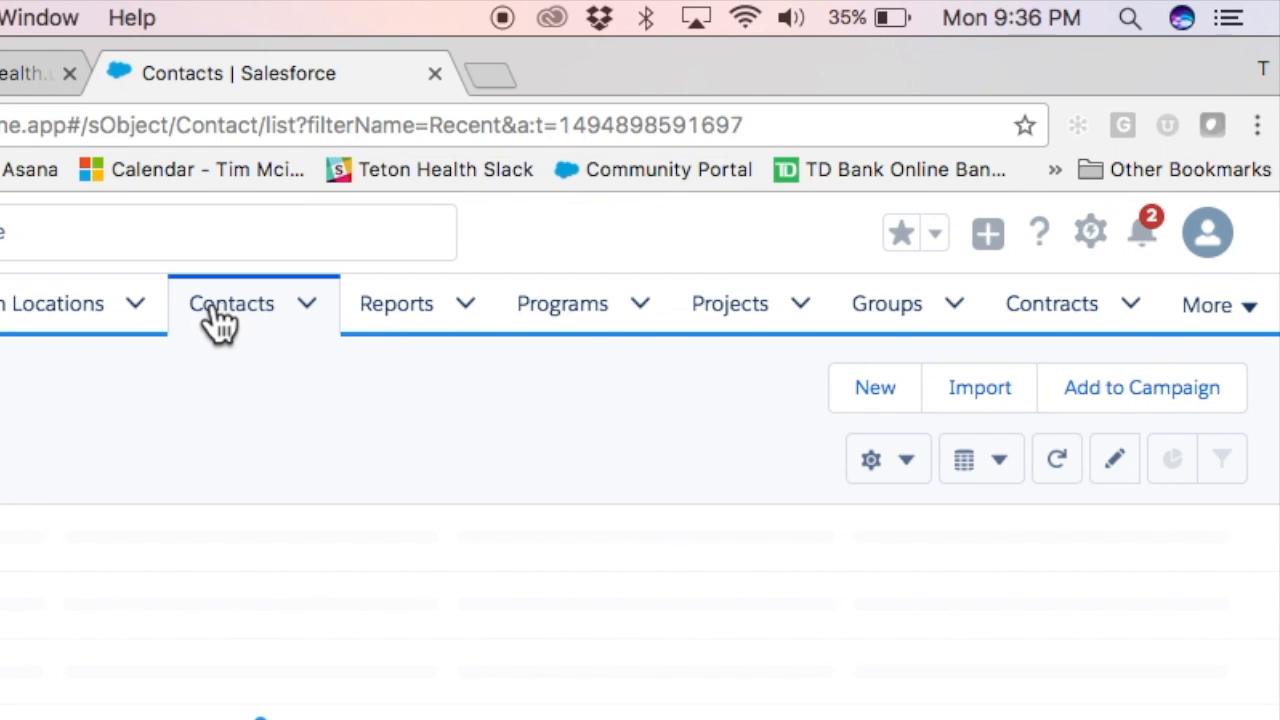
left_click(867, 398)
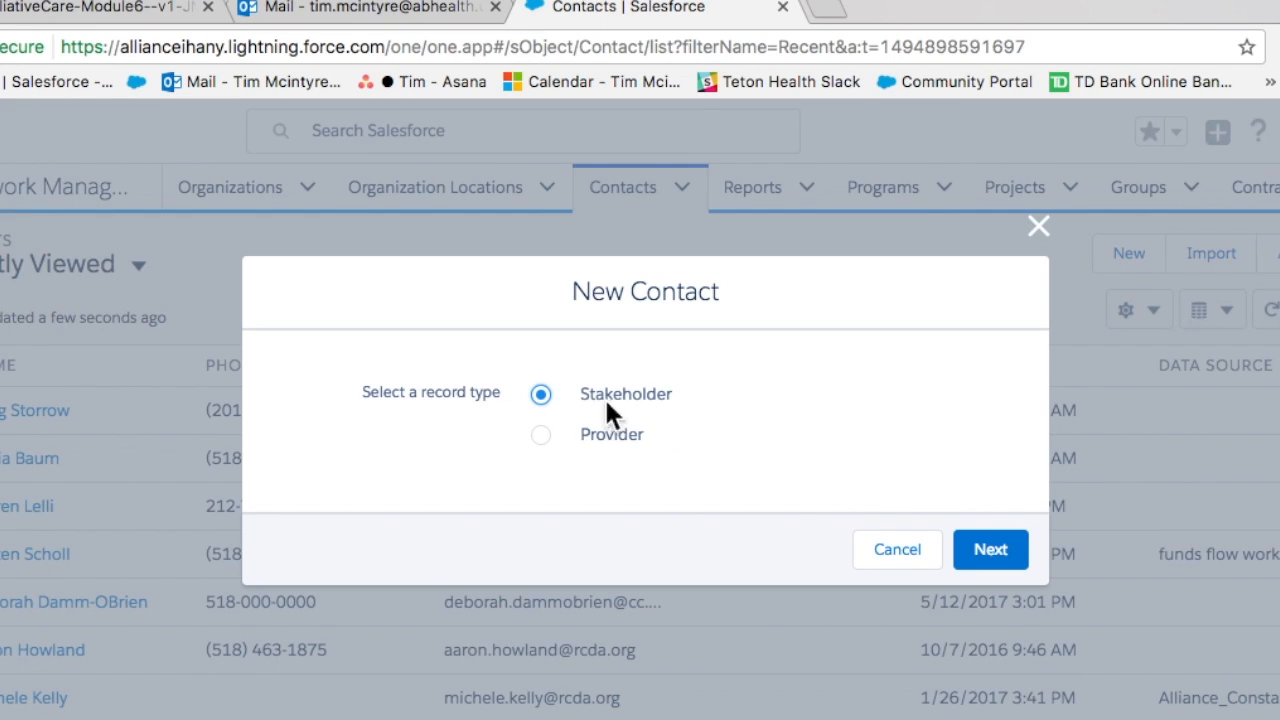
left_click(975, 547)
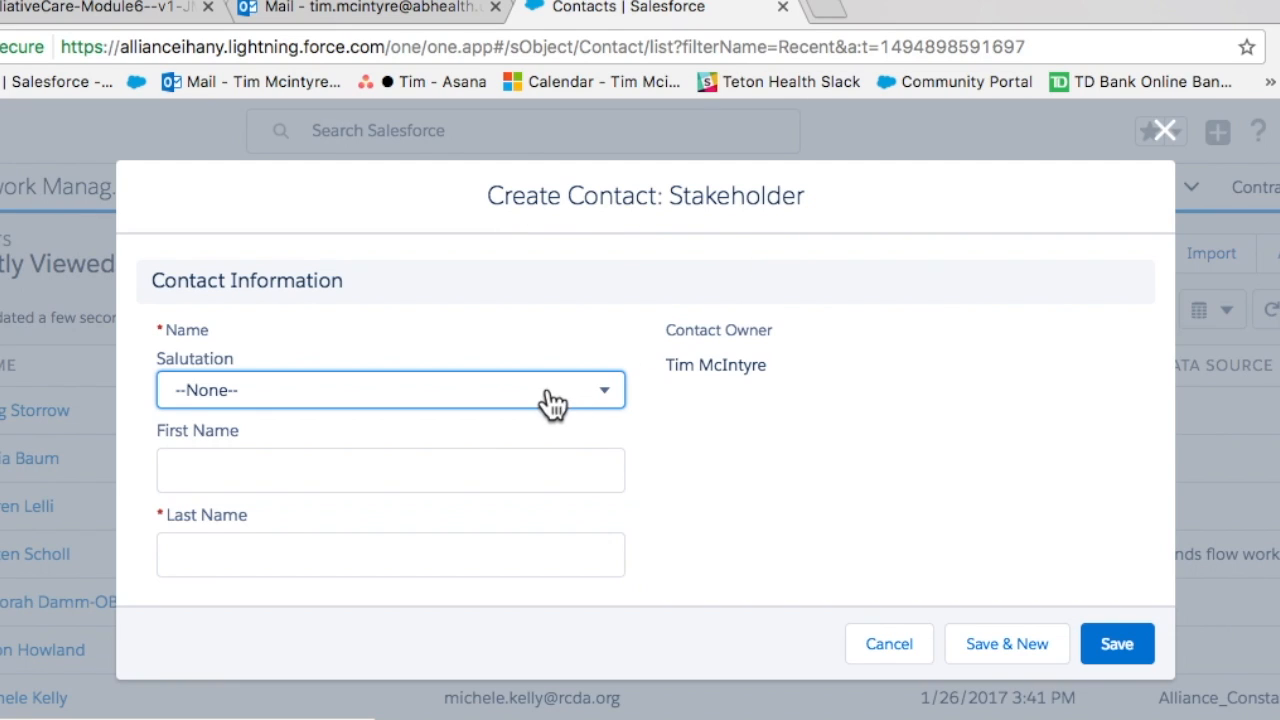
- Enter the new contact's first and last names
left_click(258, 476)
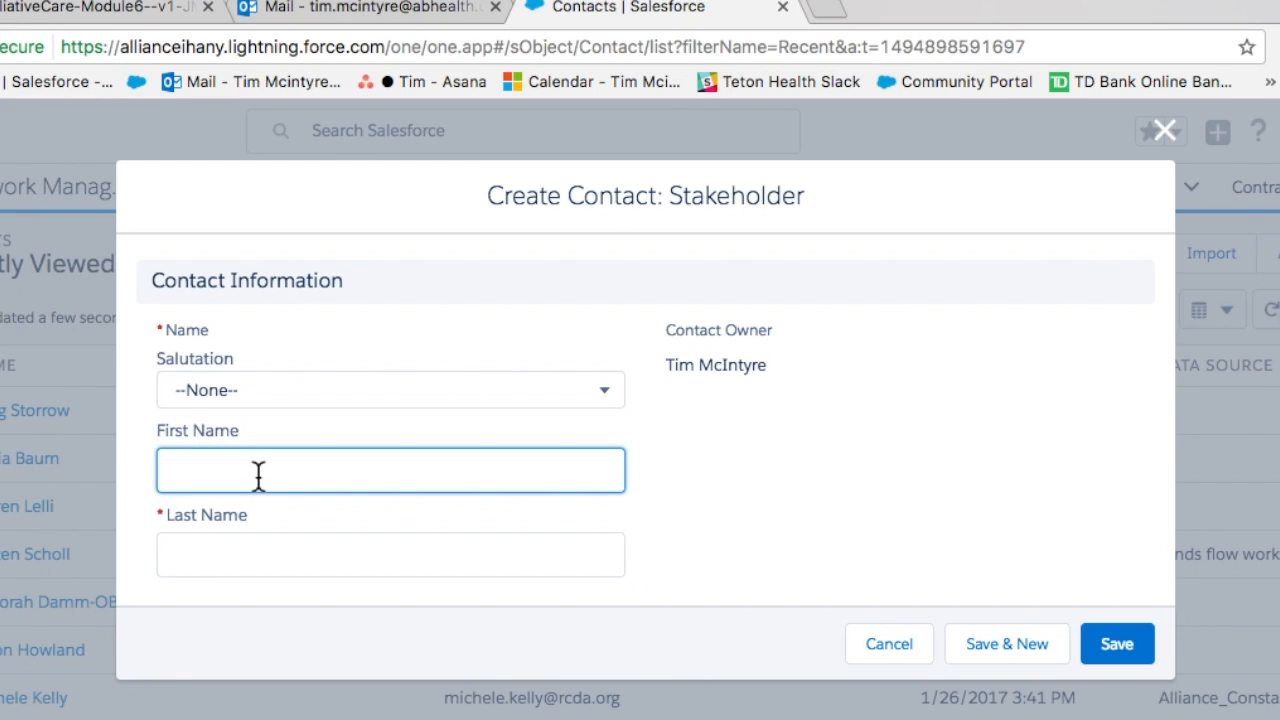
left_click(234, 566)
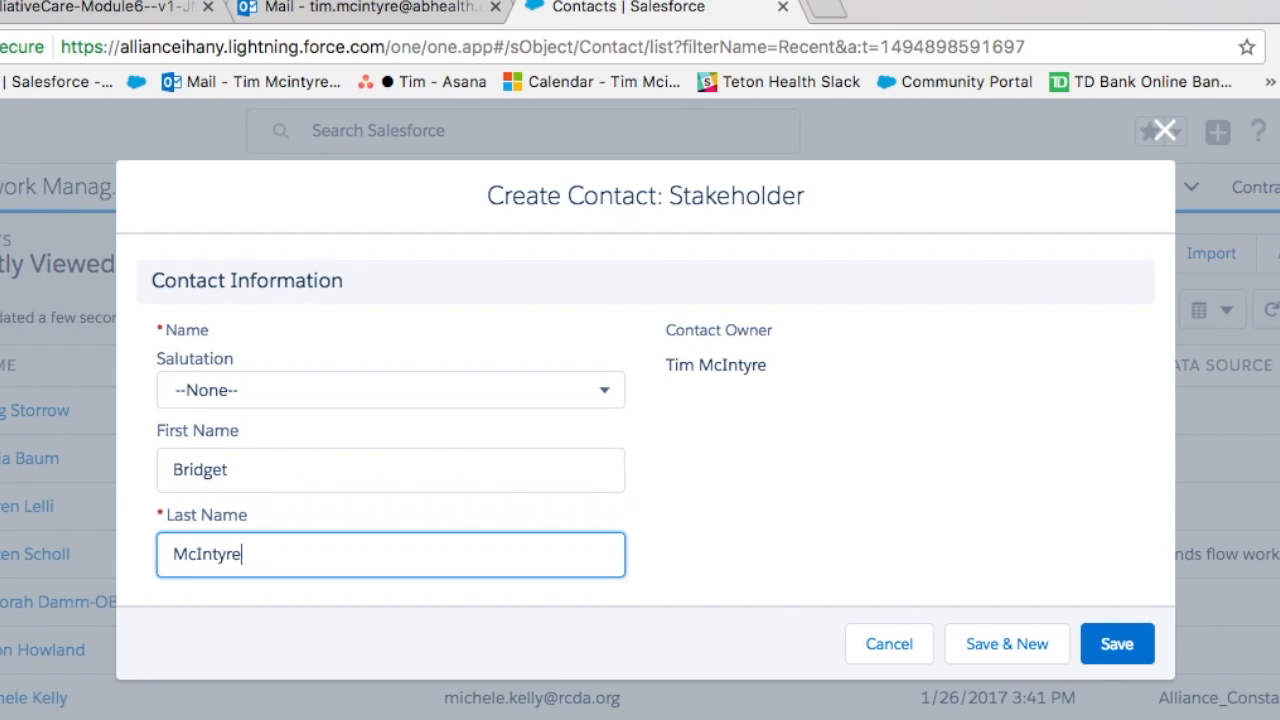
- Set the contact's Organization Name to Alliance - IHANY
scroll(488, 420, "down", 5)
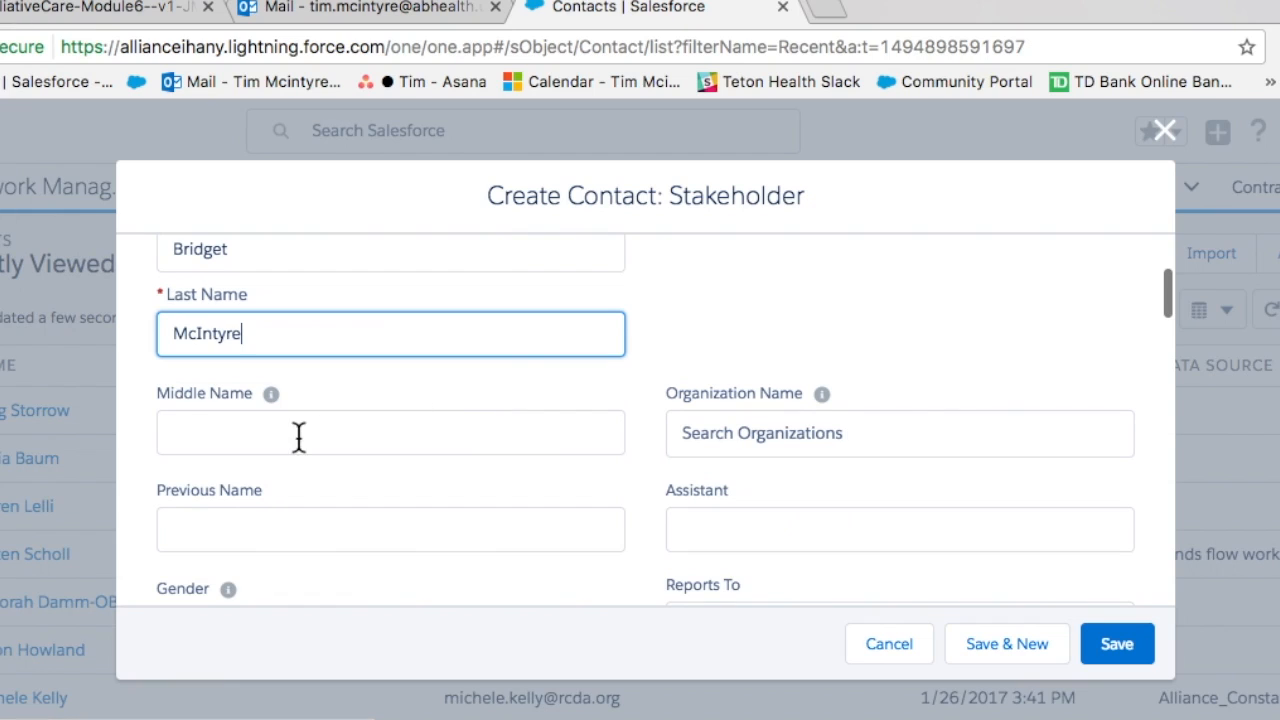
scroll(303, 434, "down", 2)
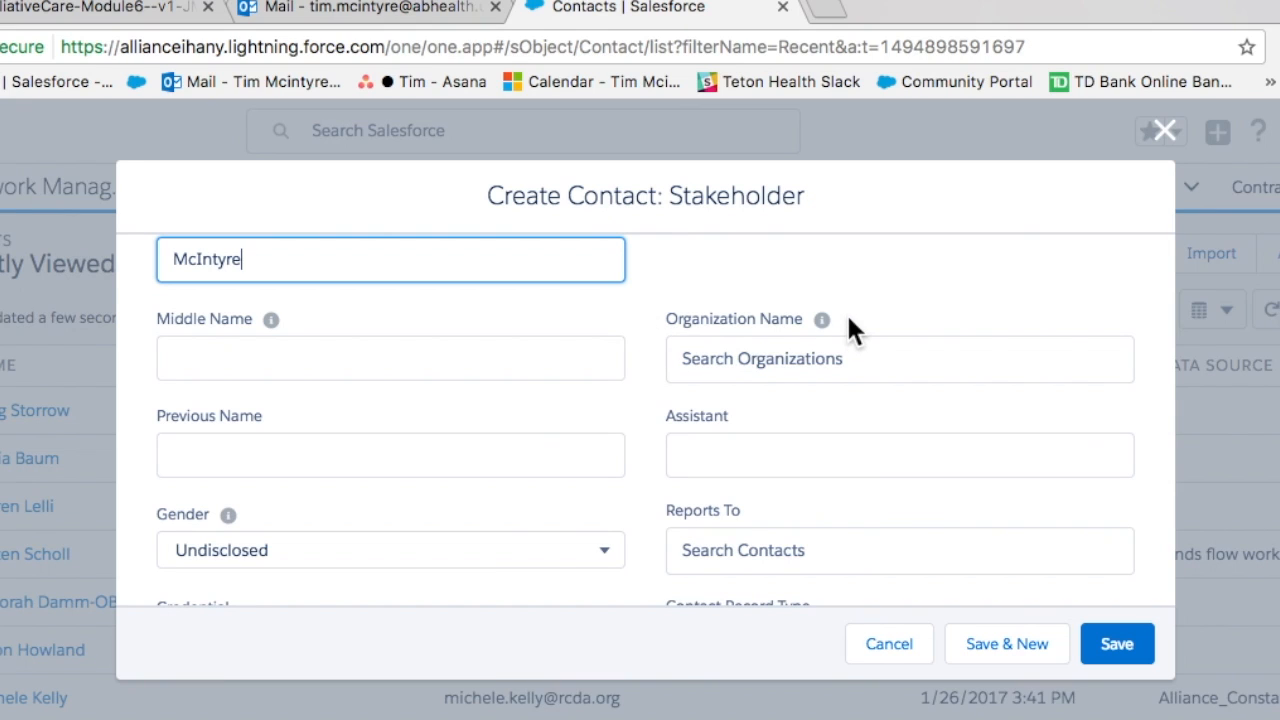
left_click(721, 358)
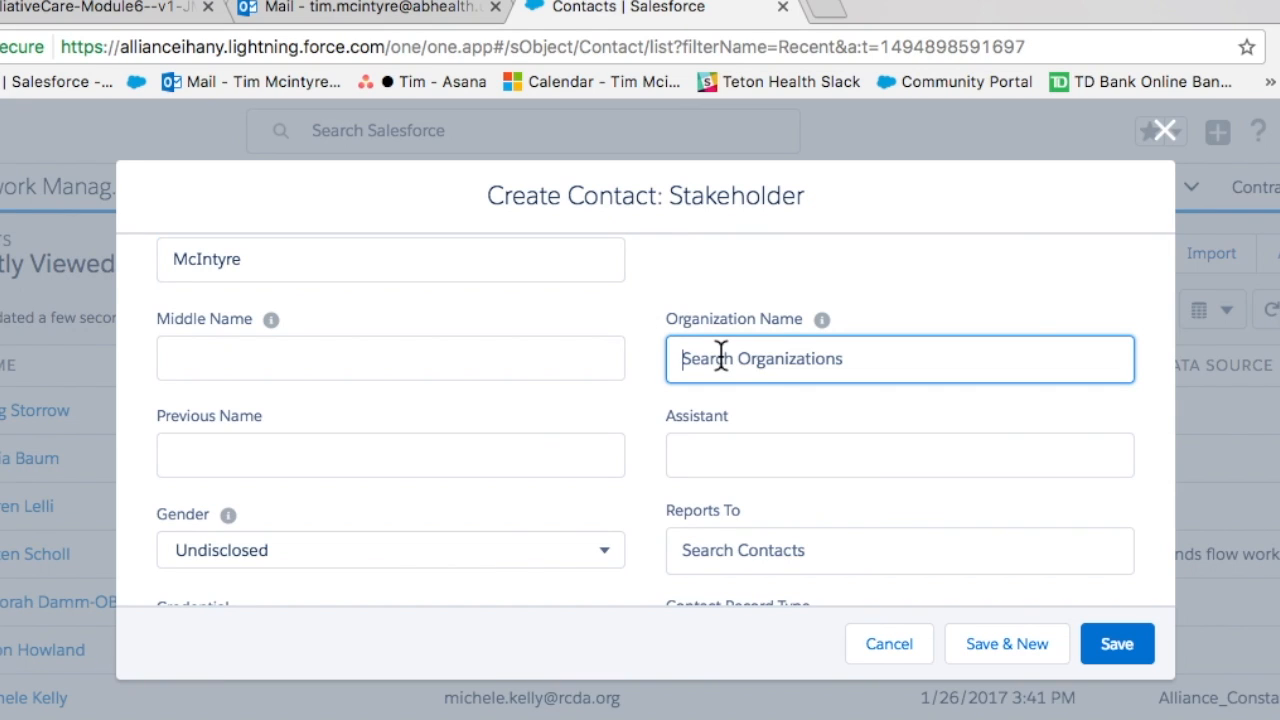
type("A")
type("l")
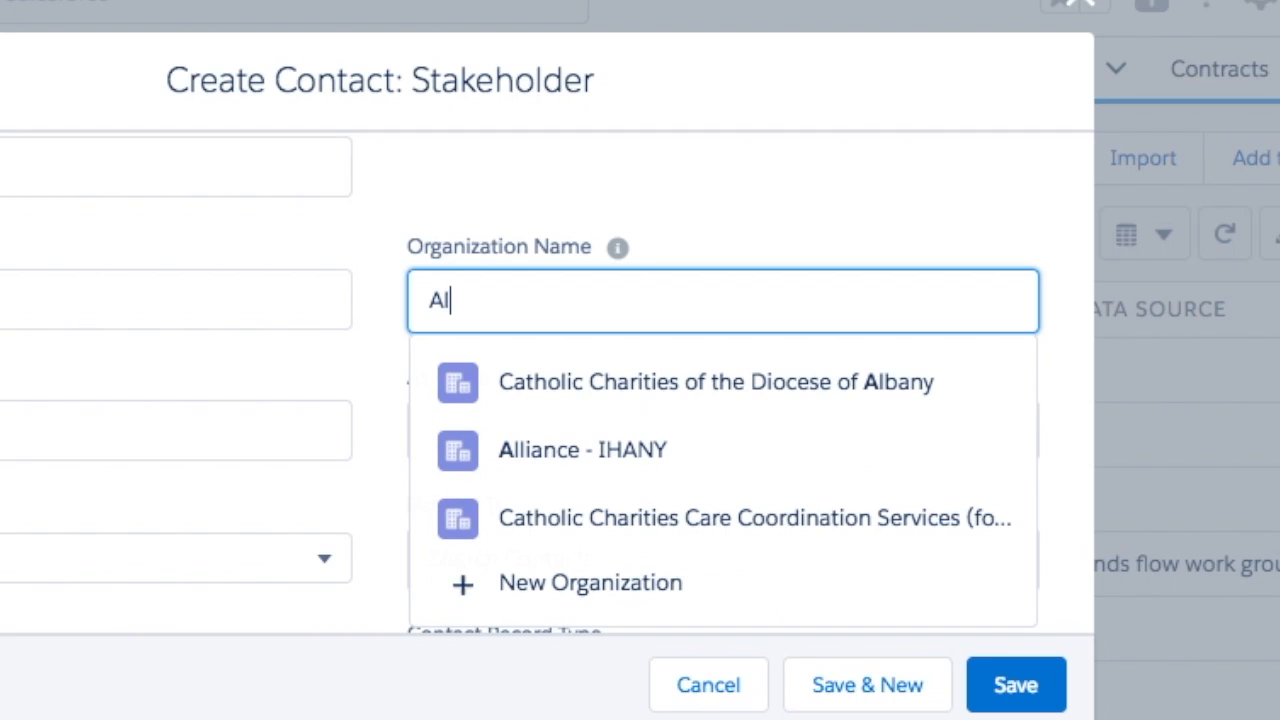
type("liance")
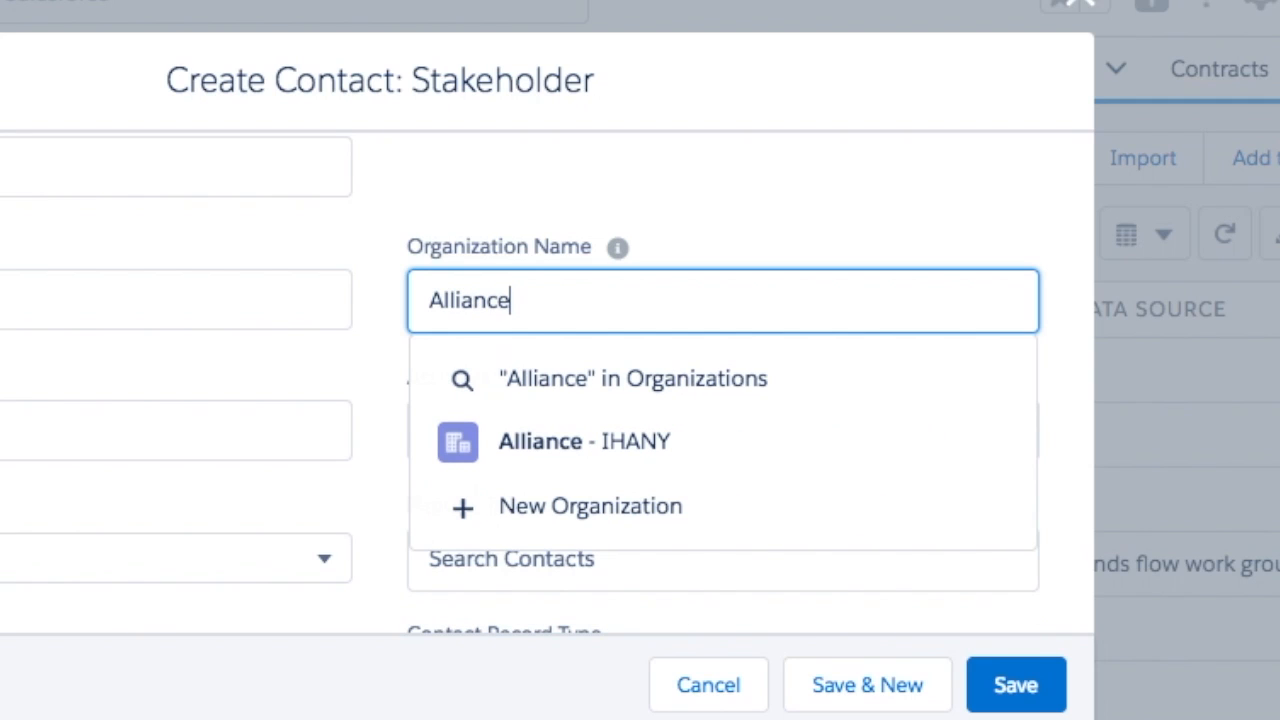
left_click(529, 445)
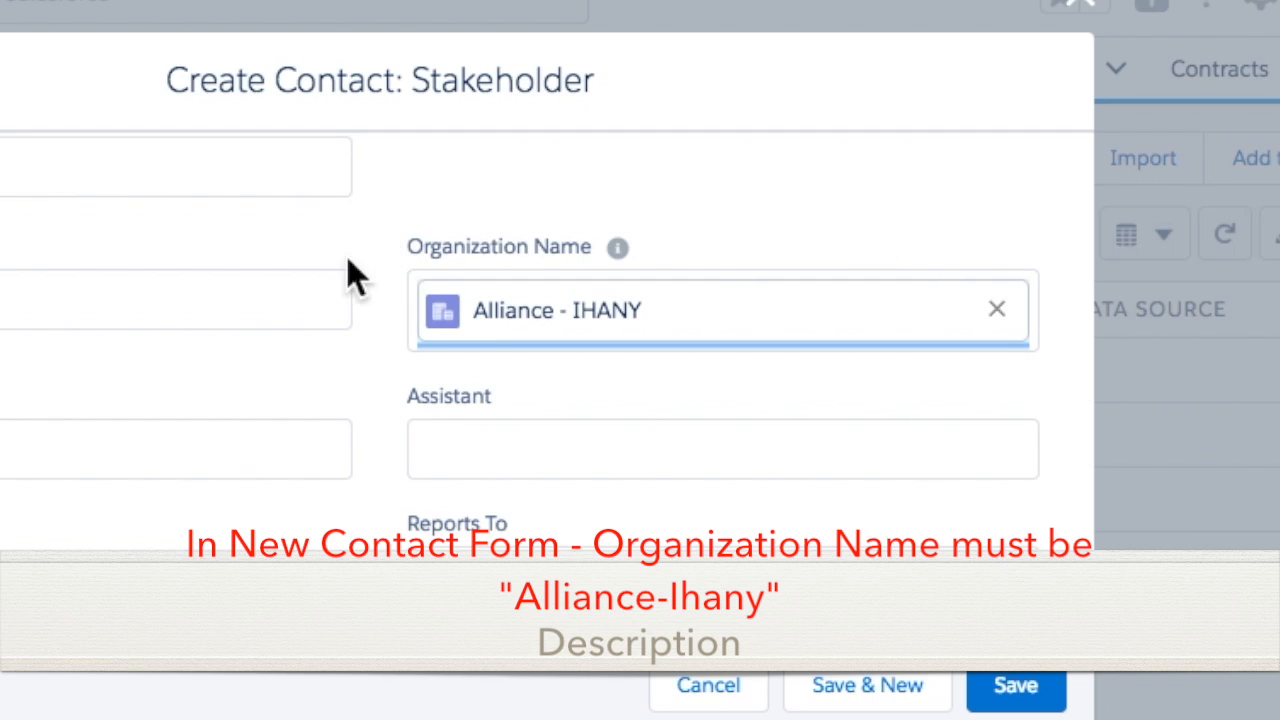
- Set Reports To to an existing manager contact found by first name
scroll(316, 327, "down", 1)
scroll(316, 327, "down", 3)
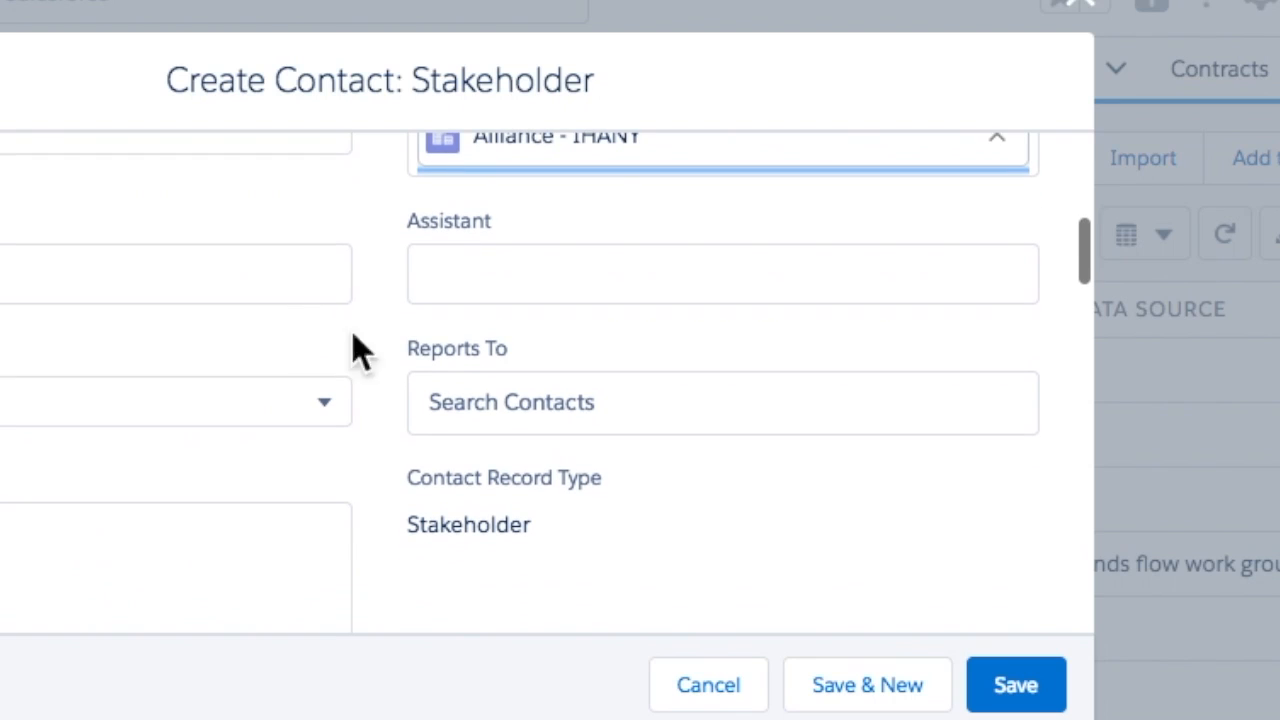
left_click(511, 398)
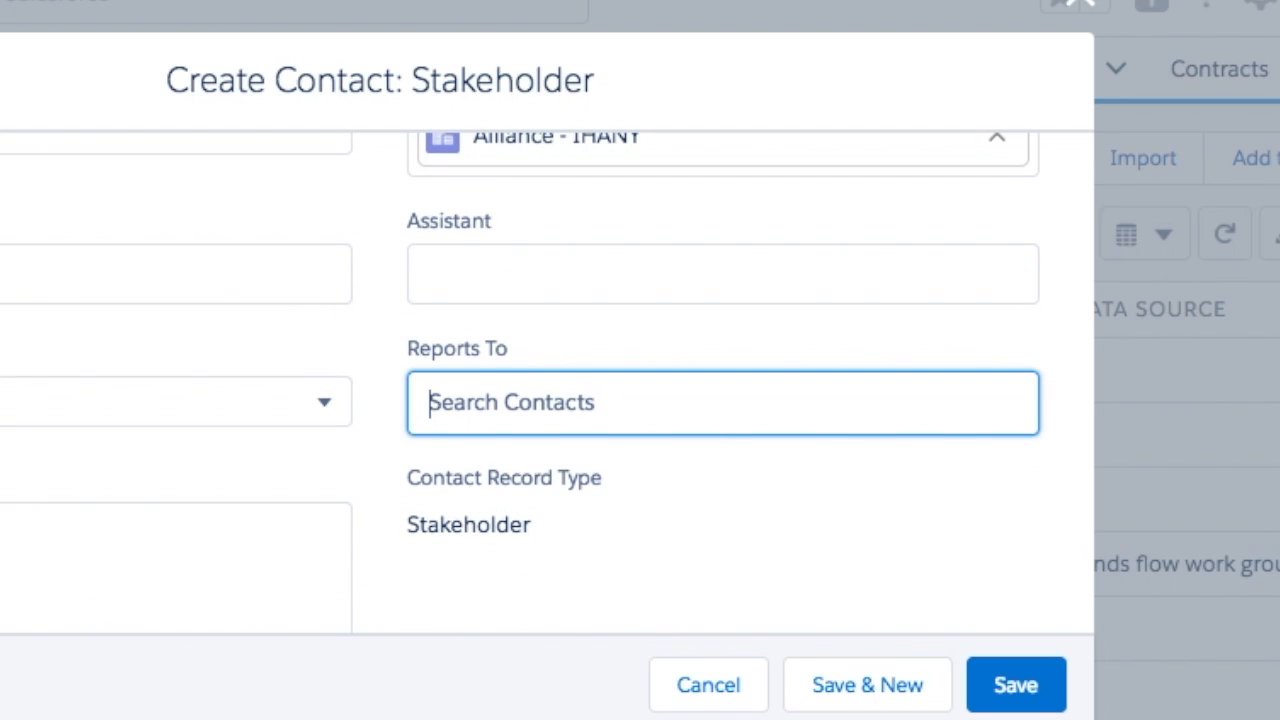
type("Tim")
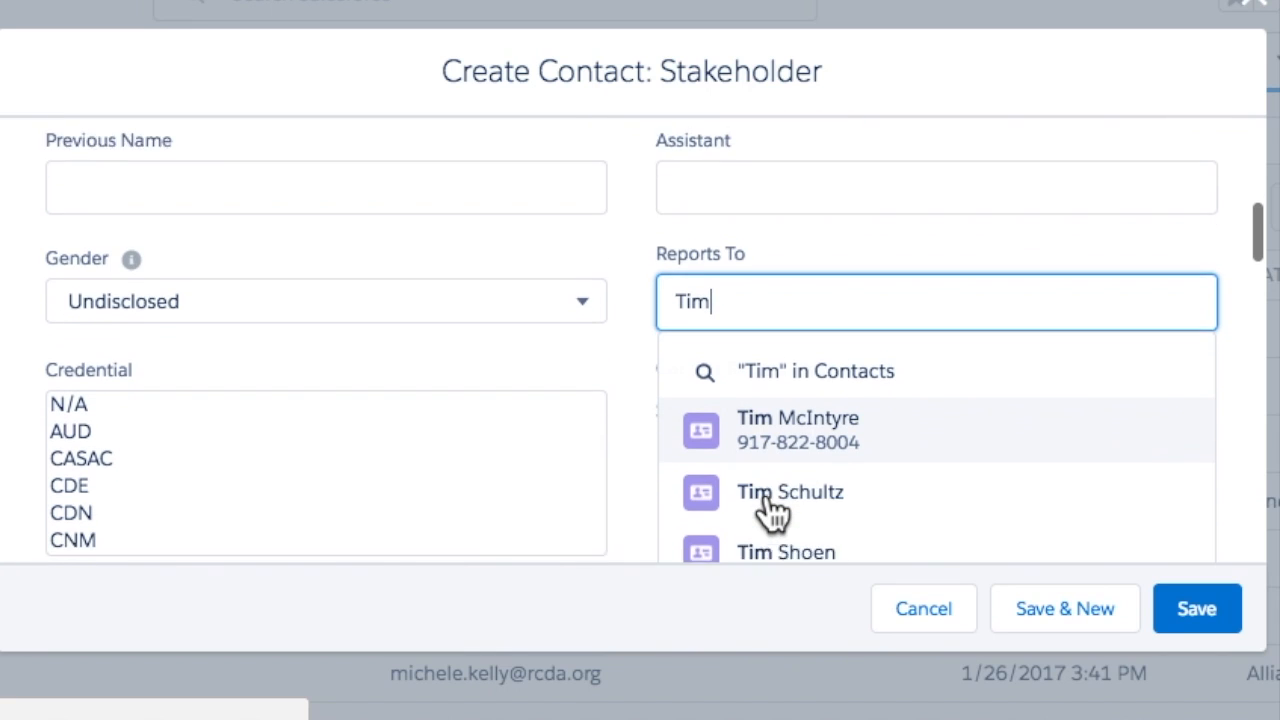
scroll(537, 577, "down", 2)
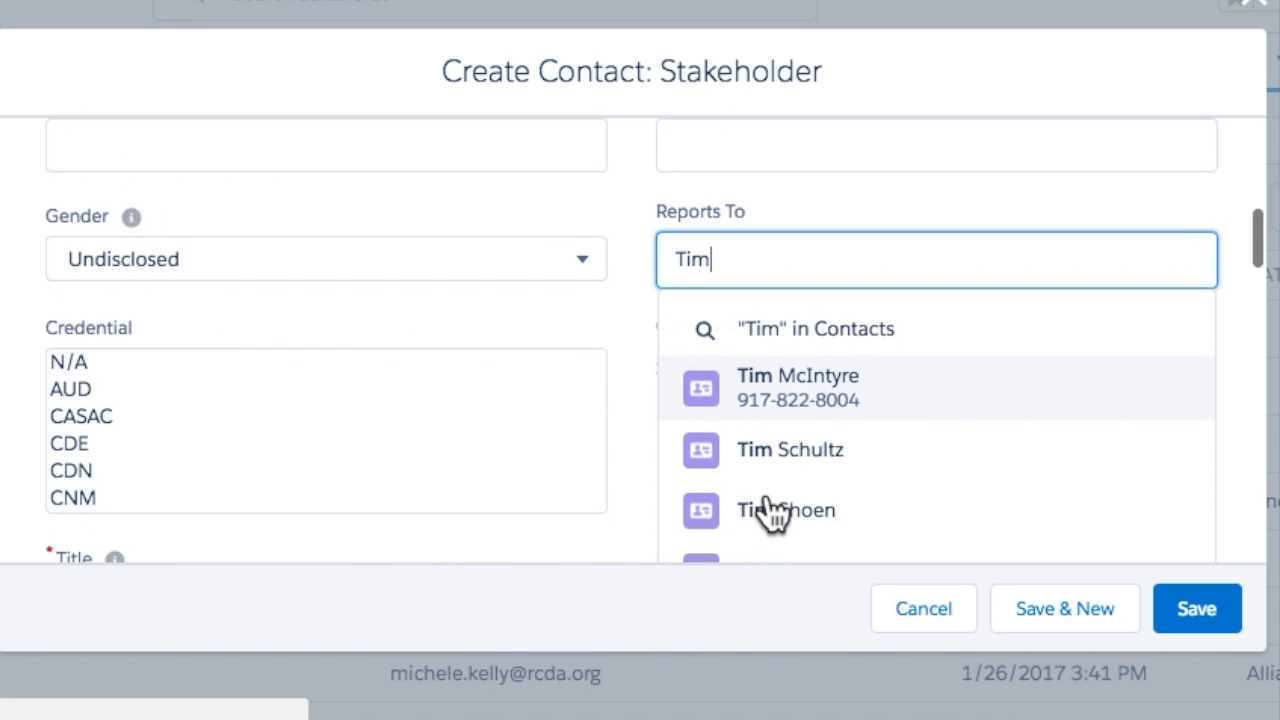
left_click(775, 385)
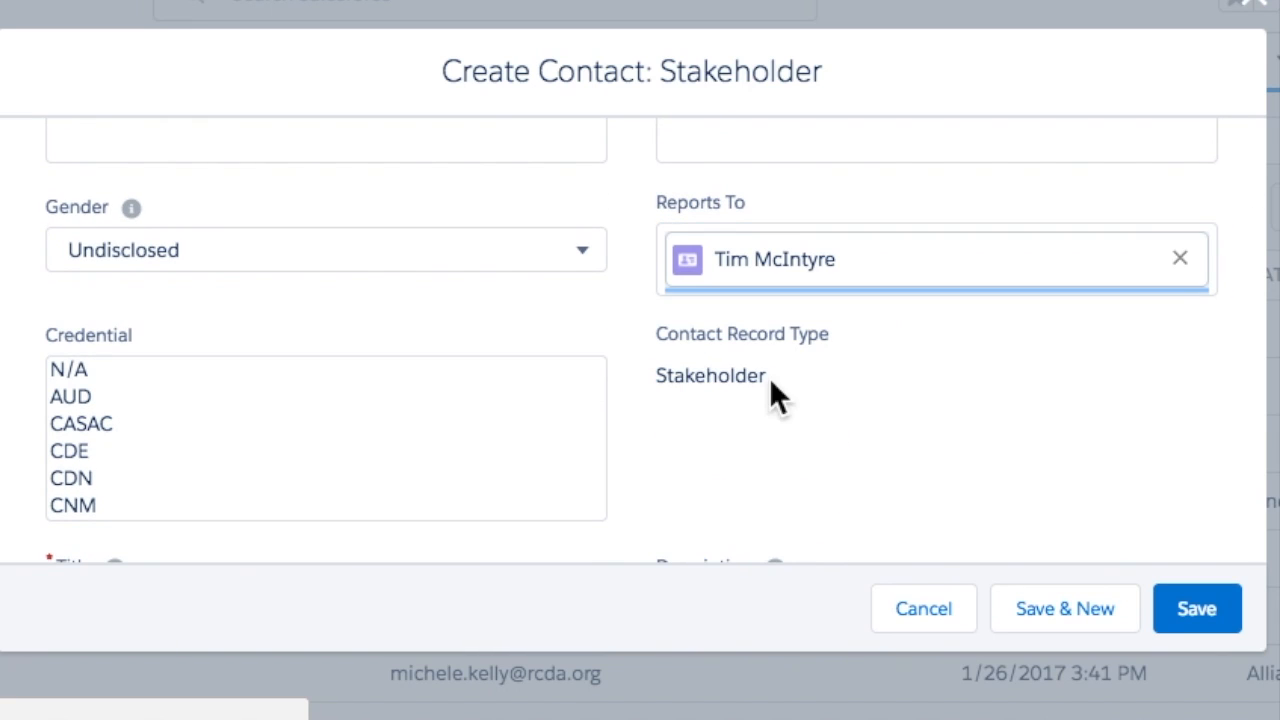
- Choose PA as the contact's Credential
scroll(235, 358, "down", 6)
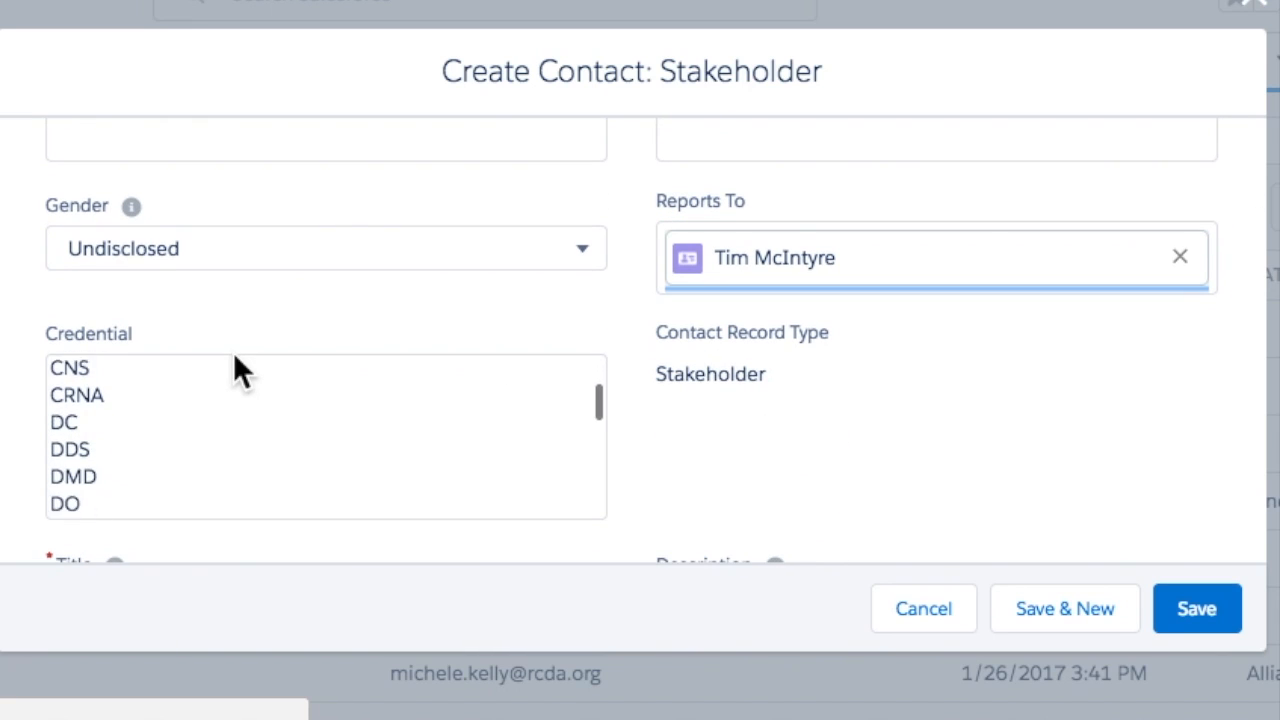
scroll(235, 360, "down", 5)
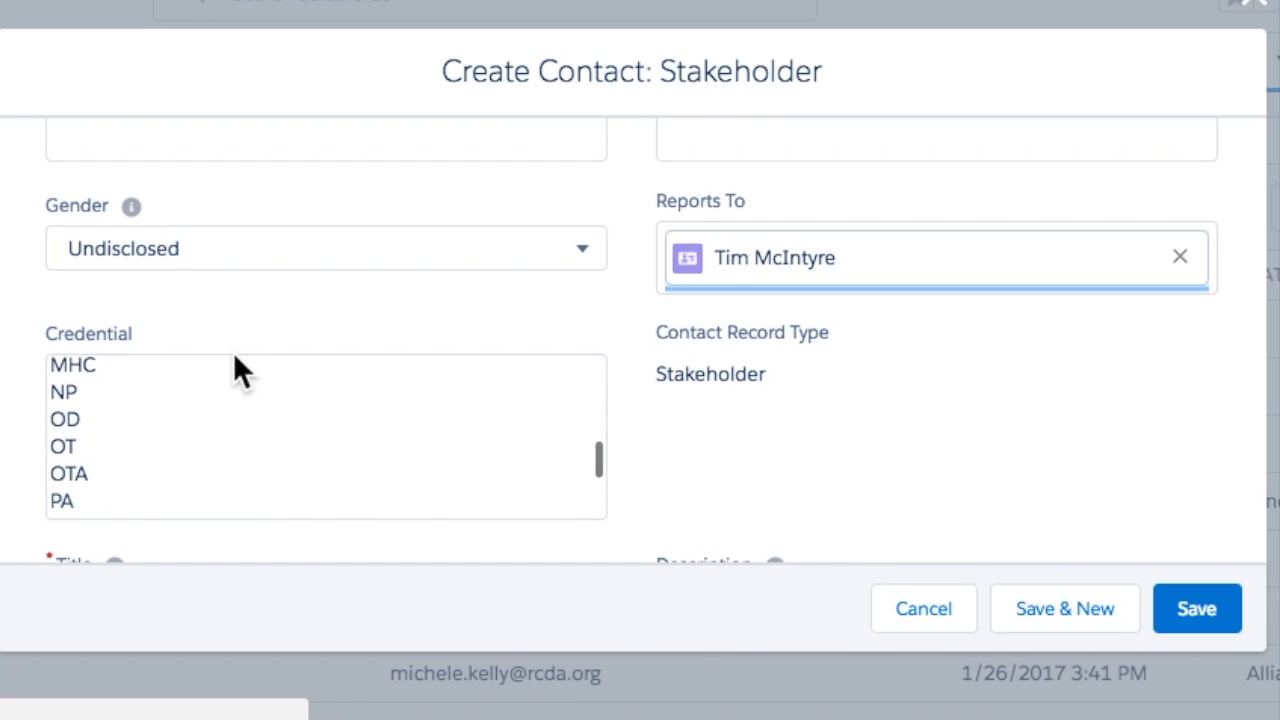
left_click(68, 457)
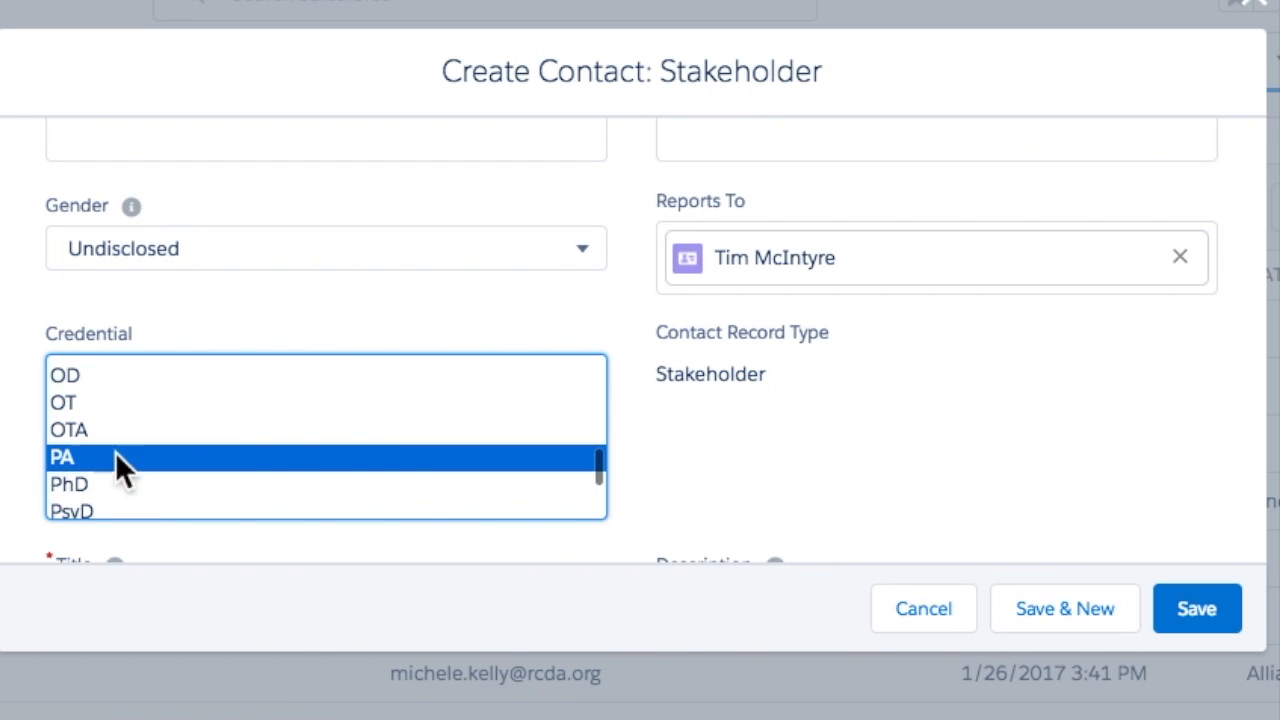
left_click(750, 418)
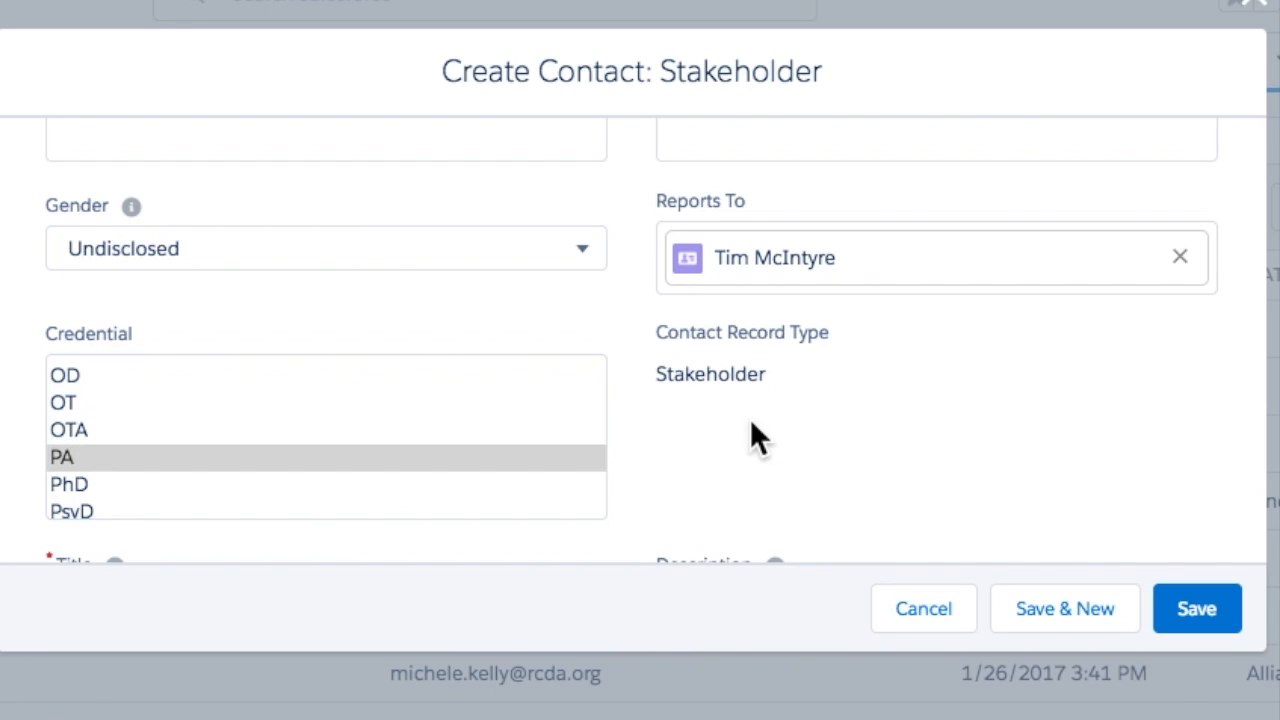
scroll(750, 418, "down", 4)
scroll(750, 418, "down", 2)
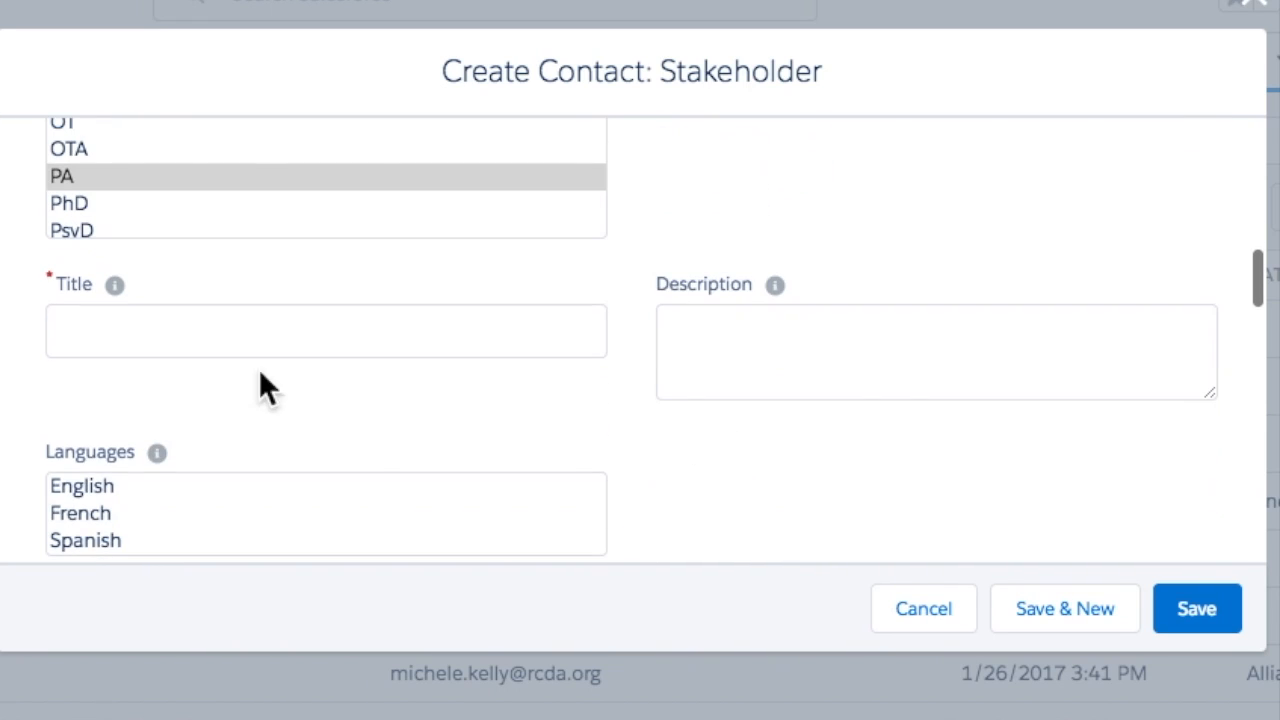
- Set Title to Project Manager and Description to 'Works on DRSIP Palliative Care initiatives'
left_click(115, 338)
type("P")
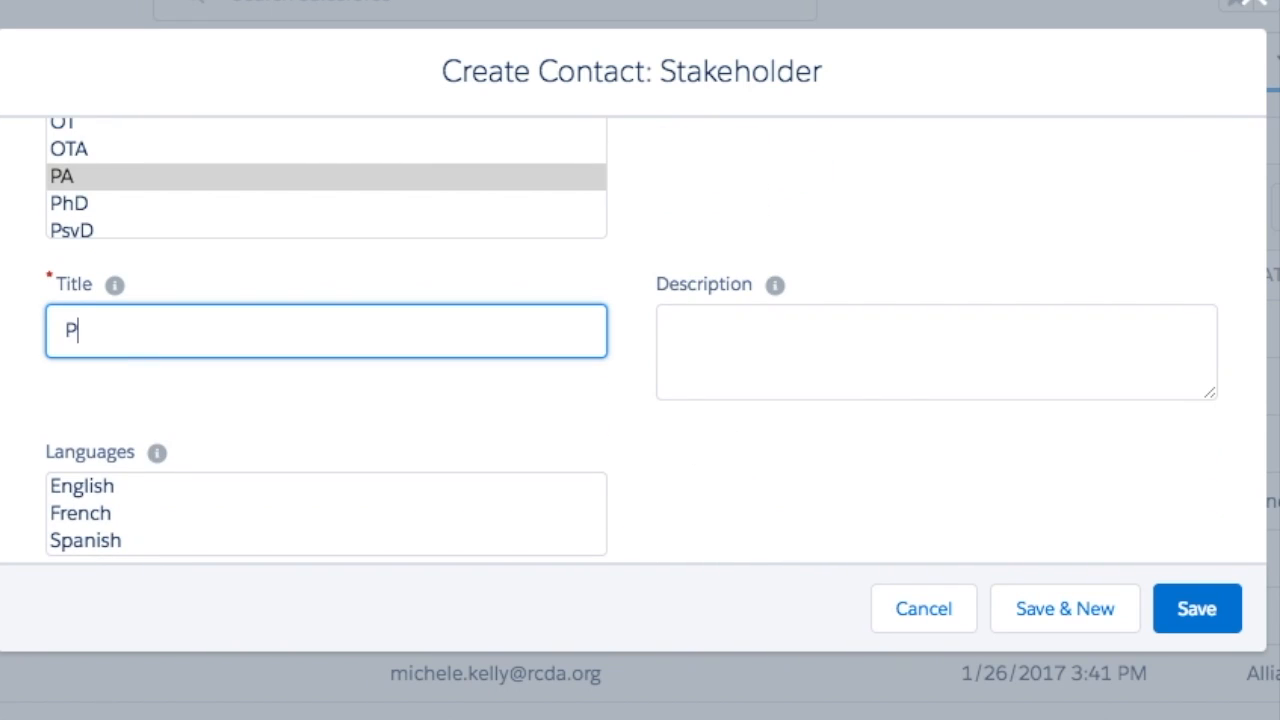
type("roject Manager")
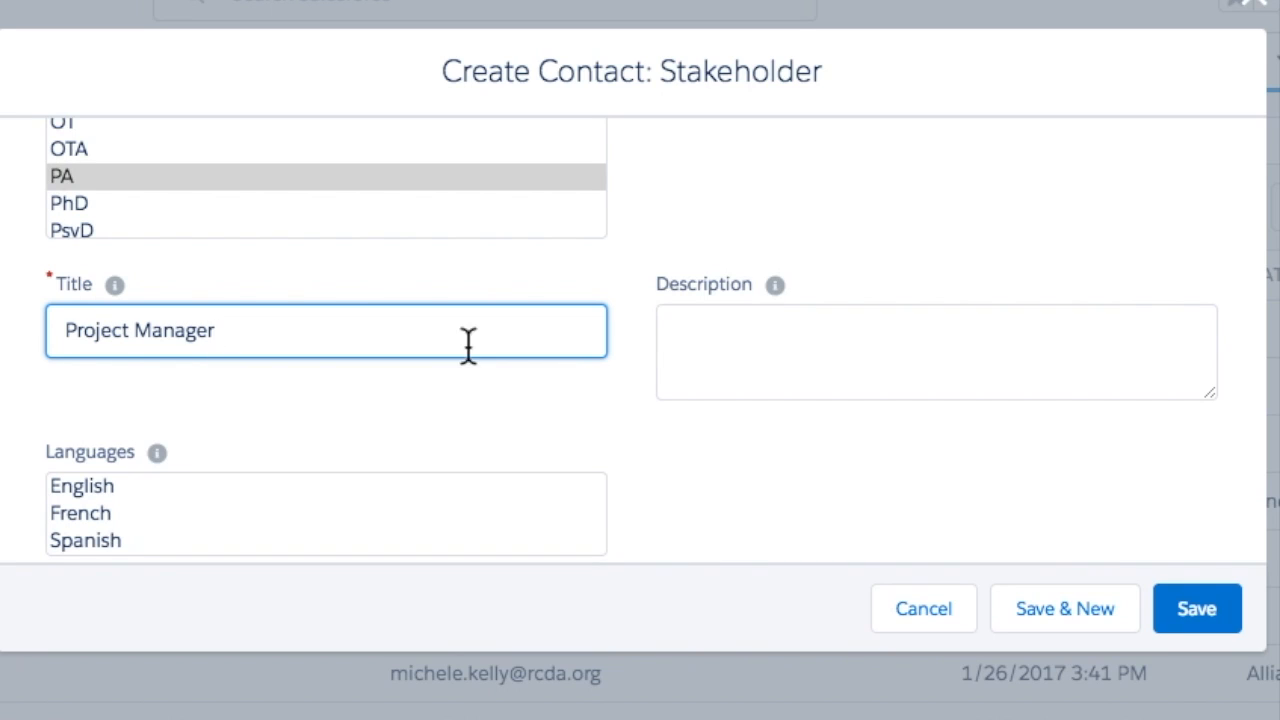
left_click(695, 322)
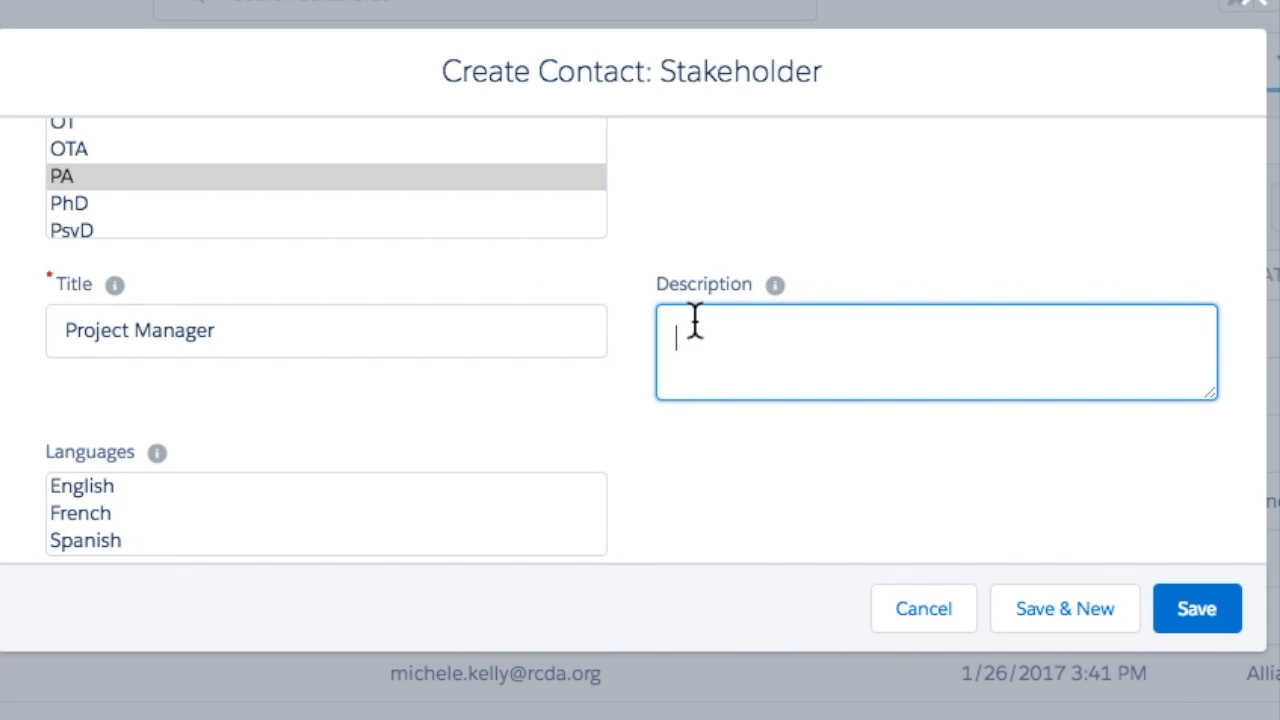
type("WOrks")
key("BackSpace")
key("BackSpace")
key("BackSpace")
key("BackSpace")
type("orks on DRSIP ")
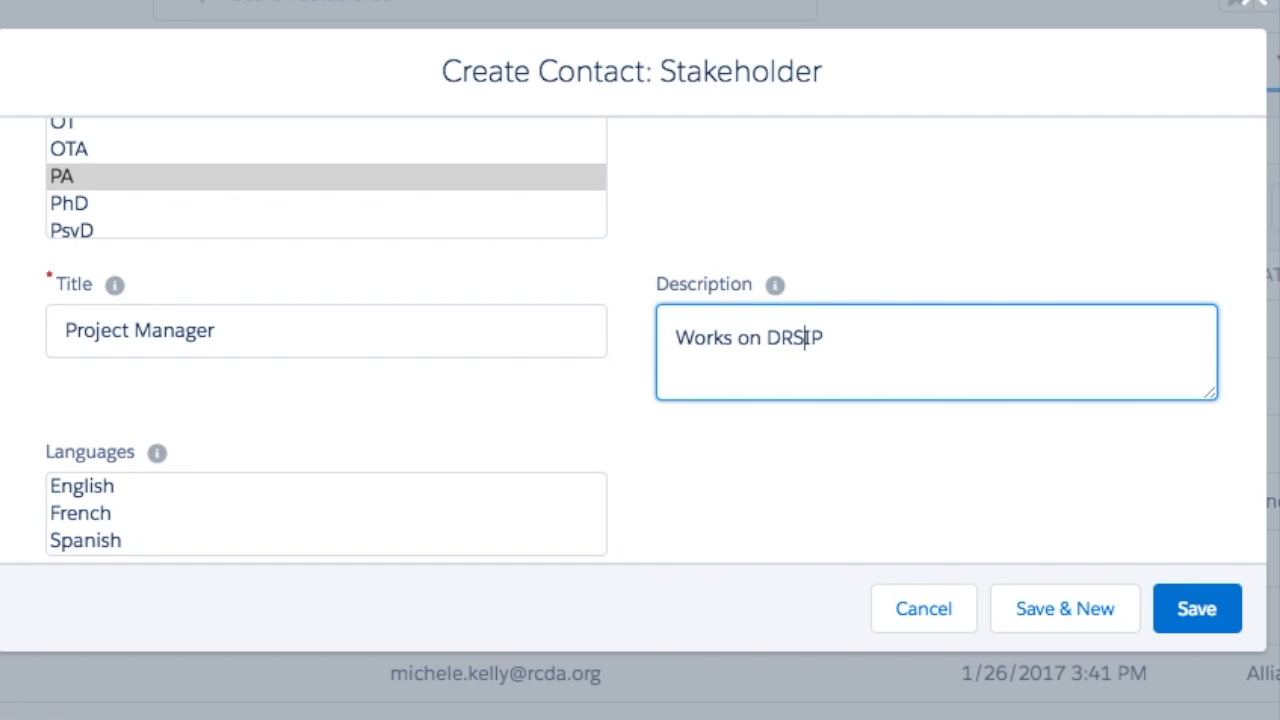
type("Ala")
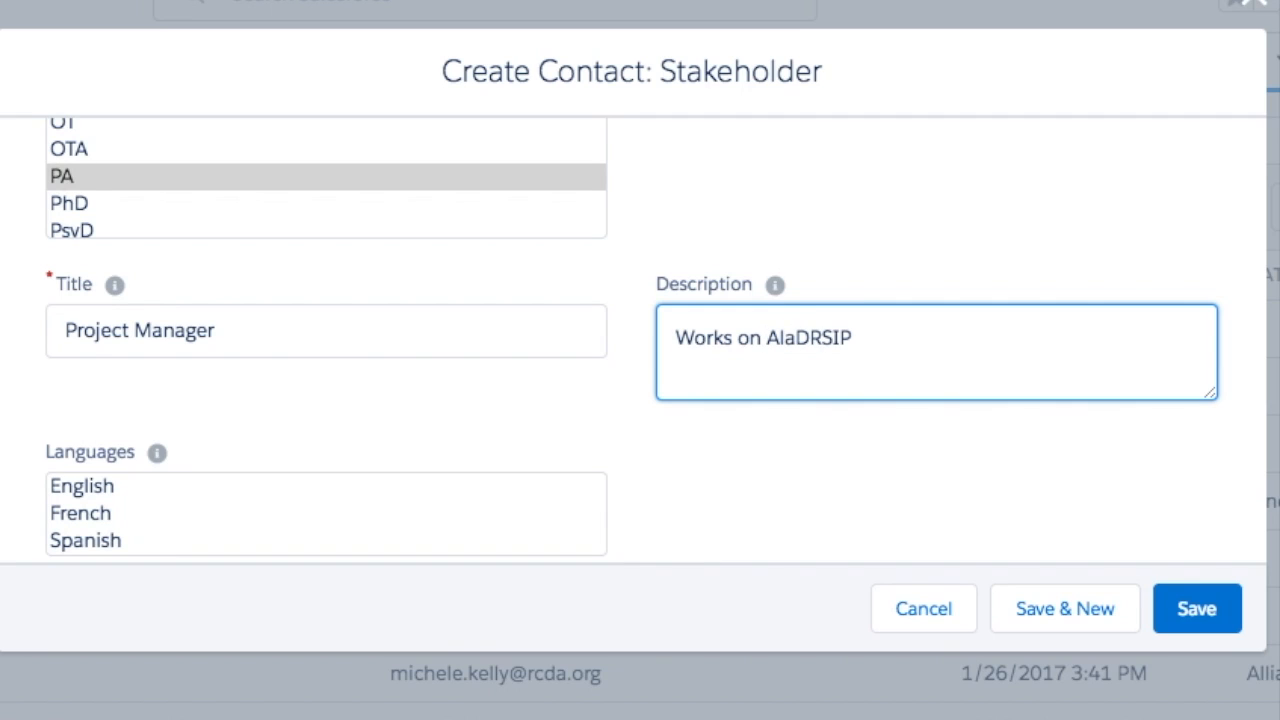
type("bama")
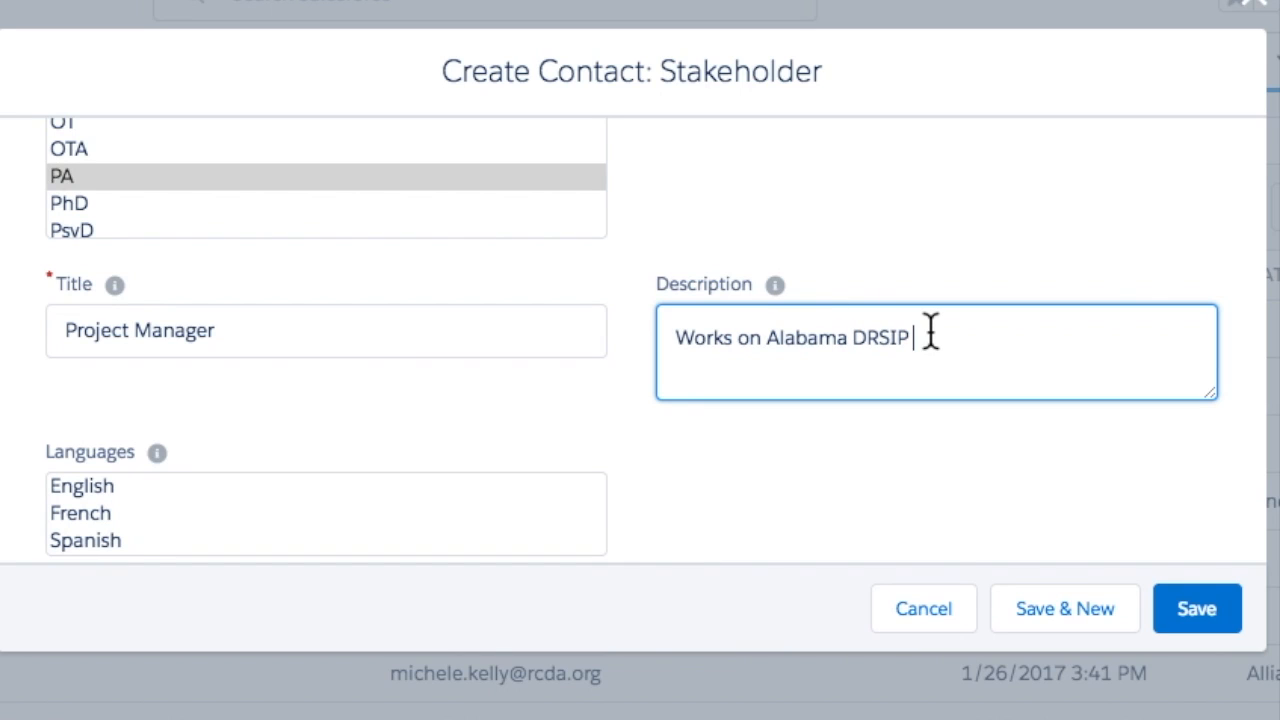
double_click(789, 346)
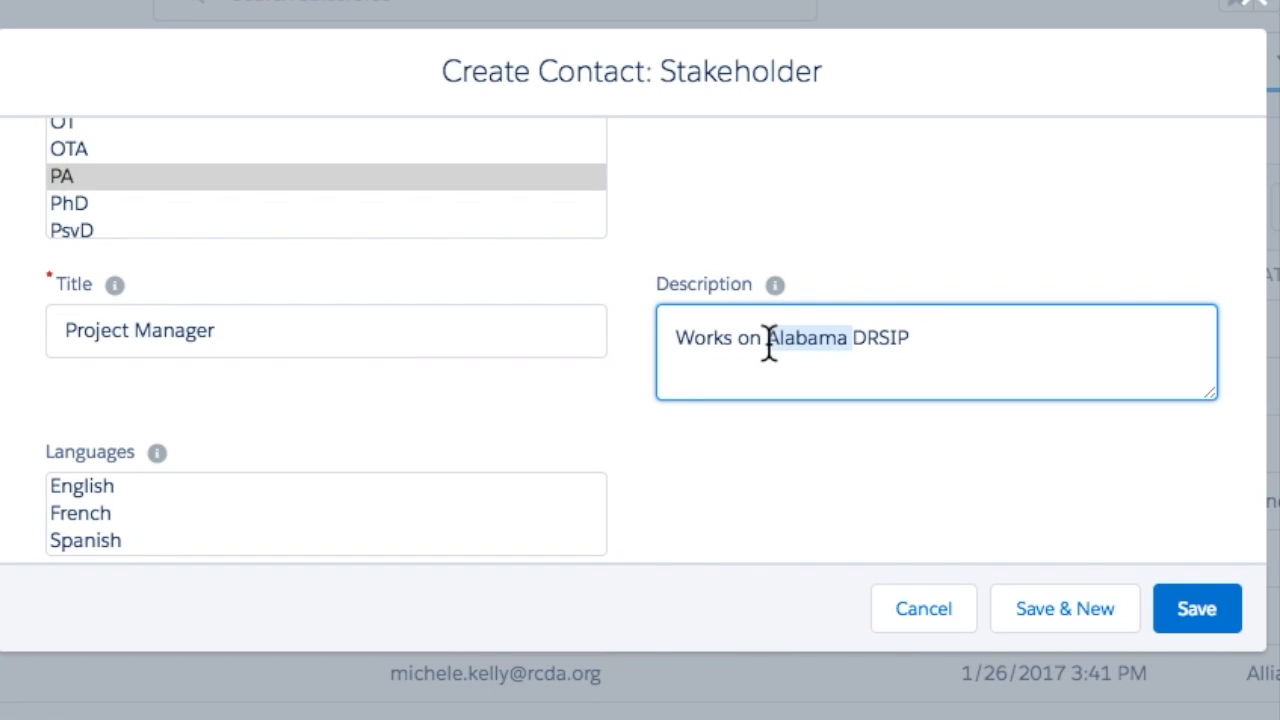
key("BackSpace")
left_click(843, 345)
type("Palliat")
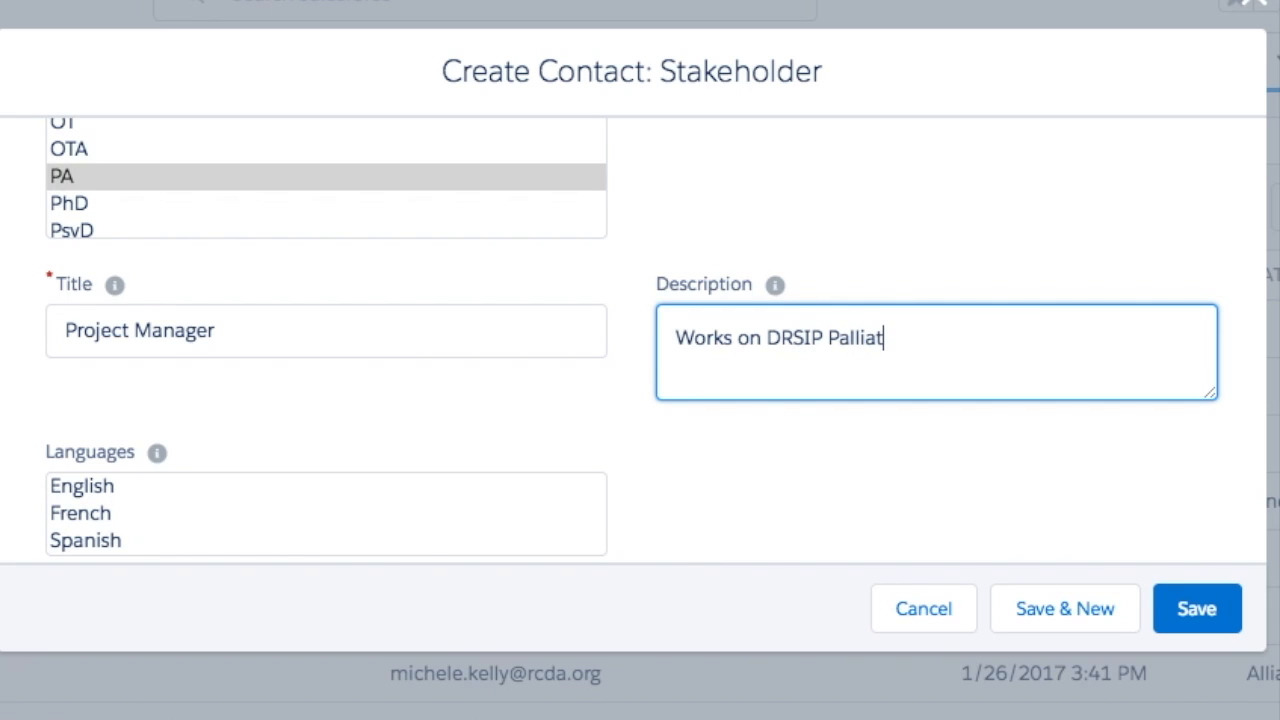
type("ive Care ")
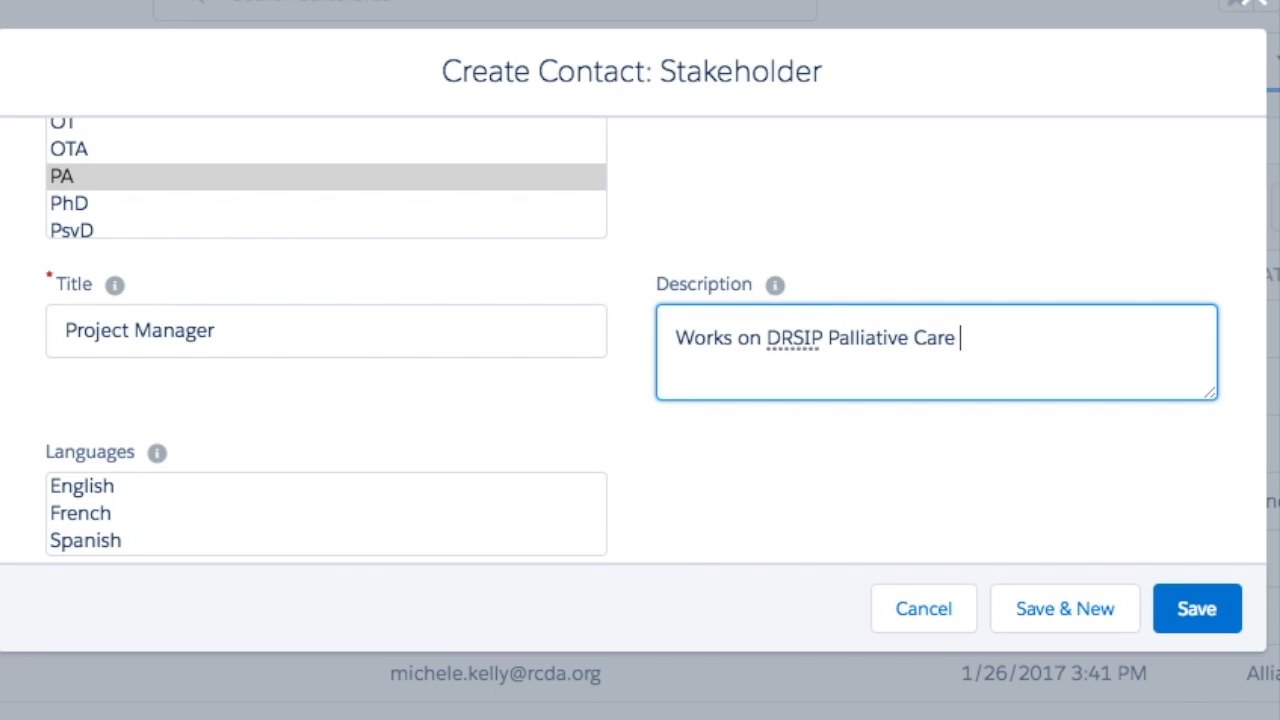
type("initiatives")
- Add English to the contact's Languages
scroll(472, 372, "down", 3)
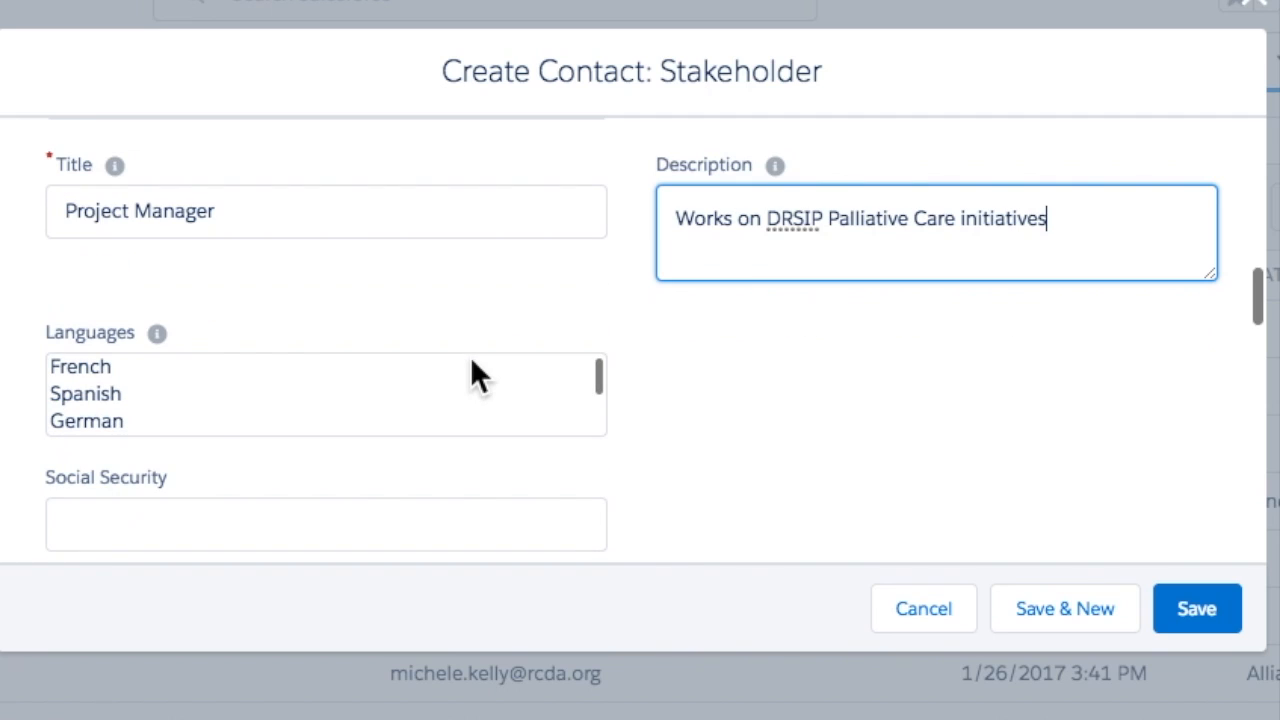
scroll(200, 397, "up", 3)
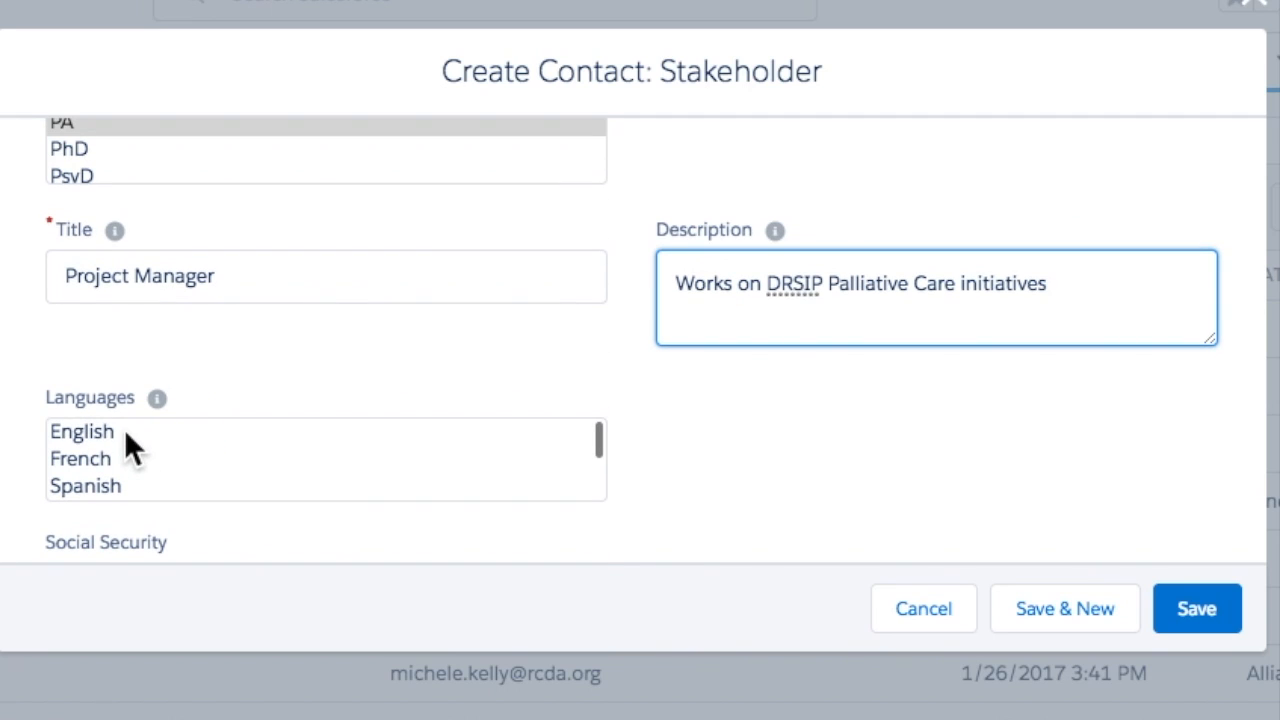
left_click(124, 431)
scroll(317, 283, "down", 5)
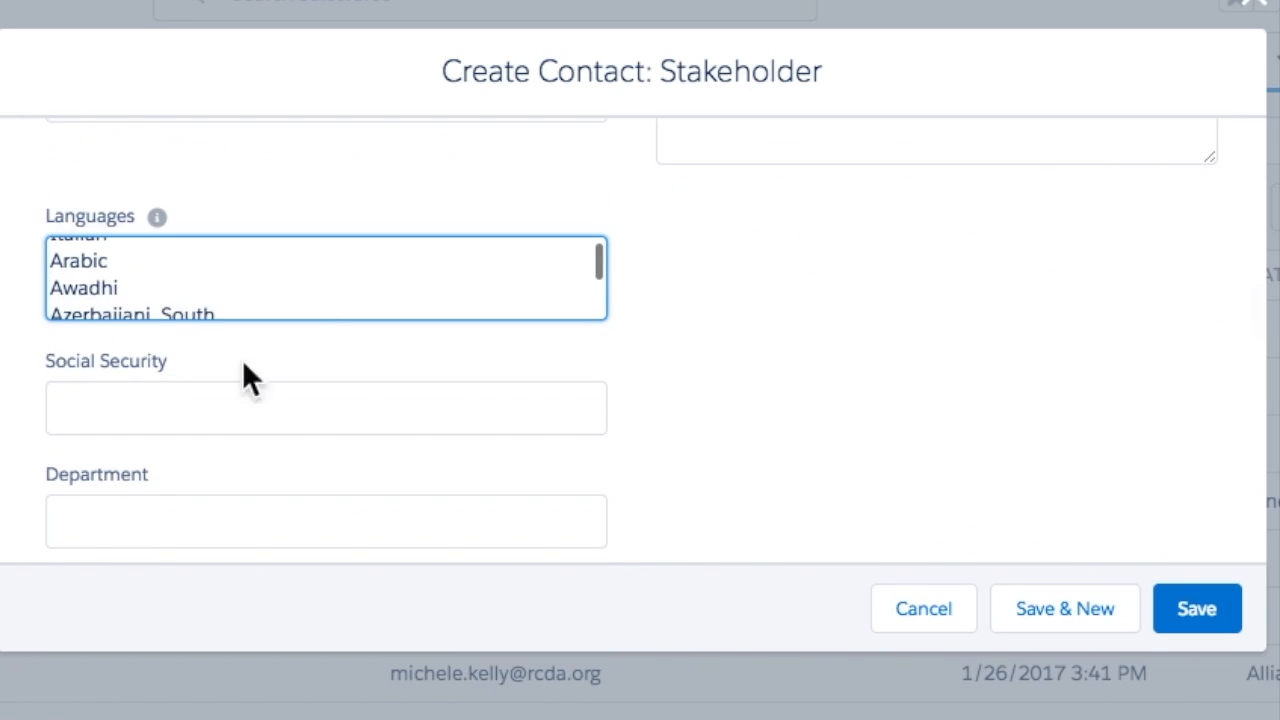
scroll(217, 397, "down", 3)
- Enter Project Management as the contact's Department
left_click(92, 318)
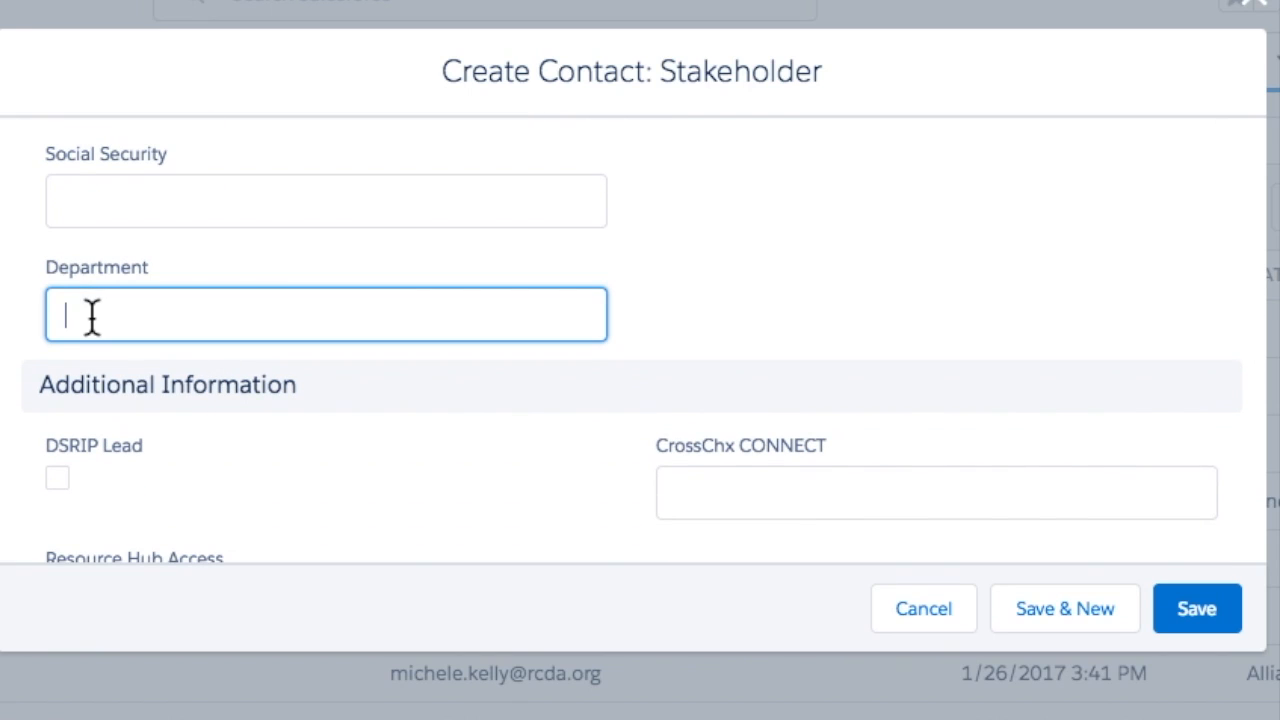
type("Project Management")
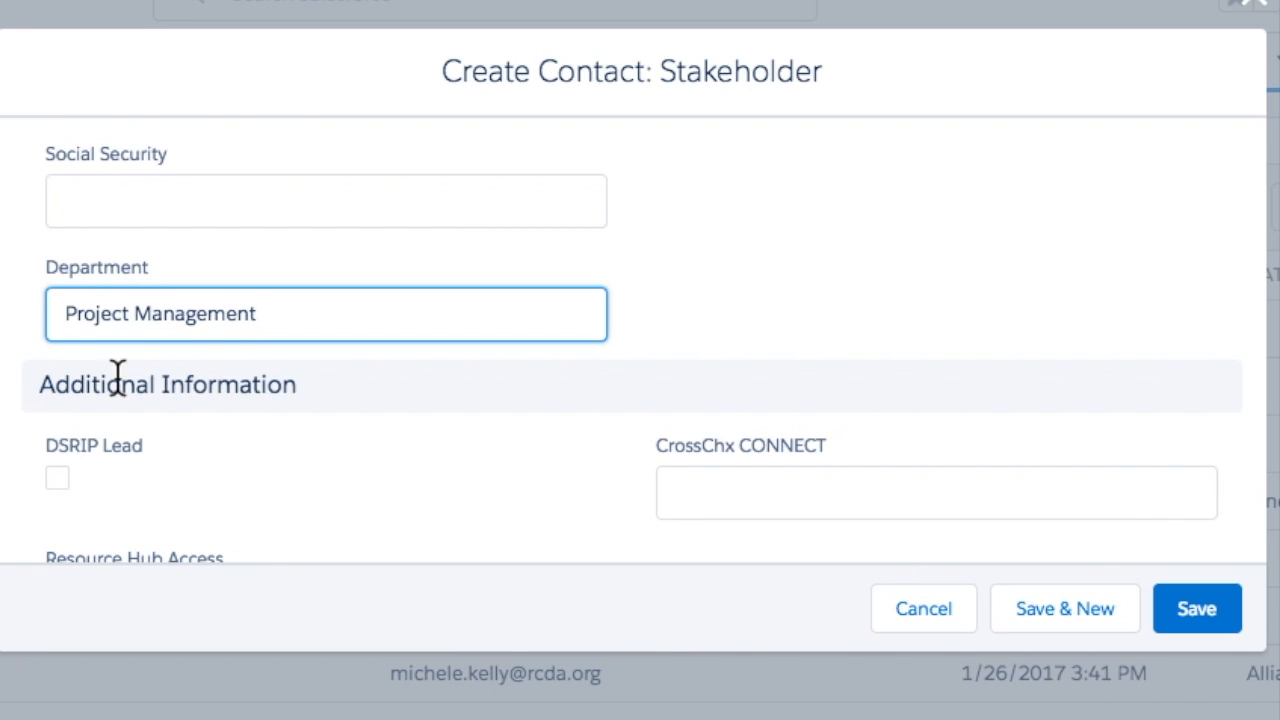
scroll(168, 373, "down", 5)
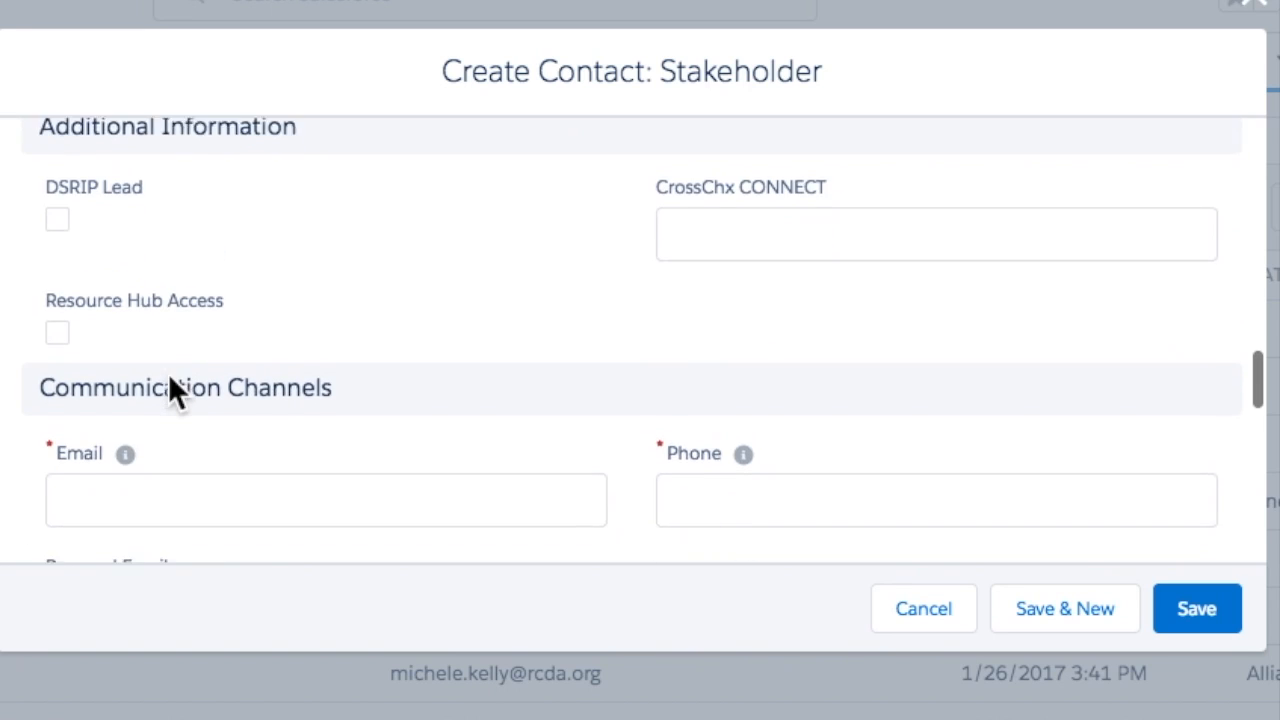
- Enter the contact's work email and phone number
left_click(89, 293)
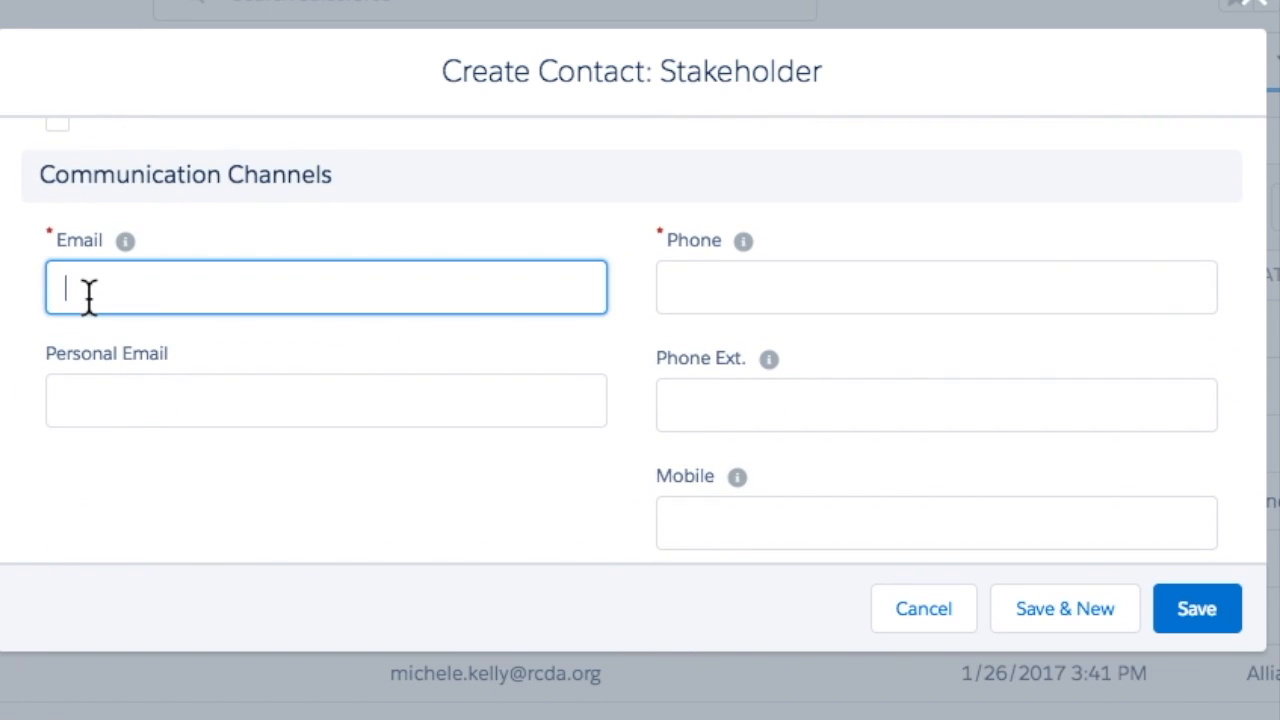
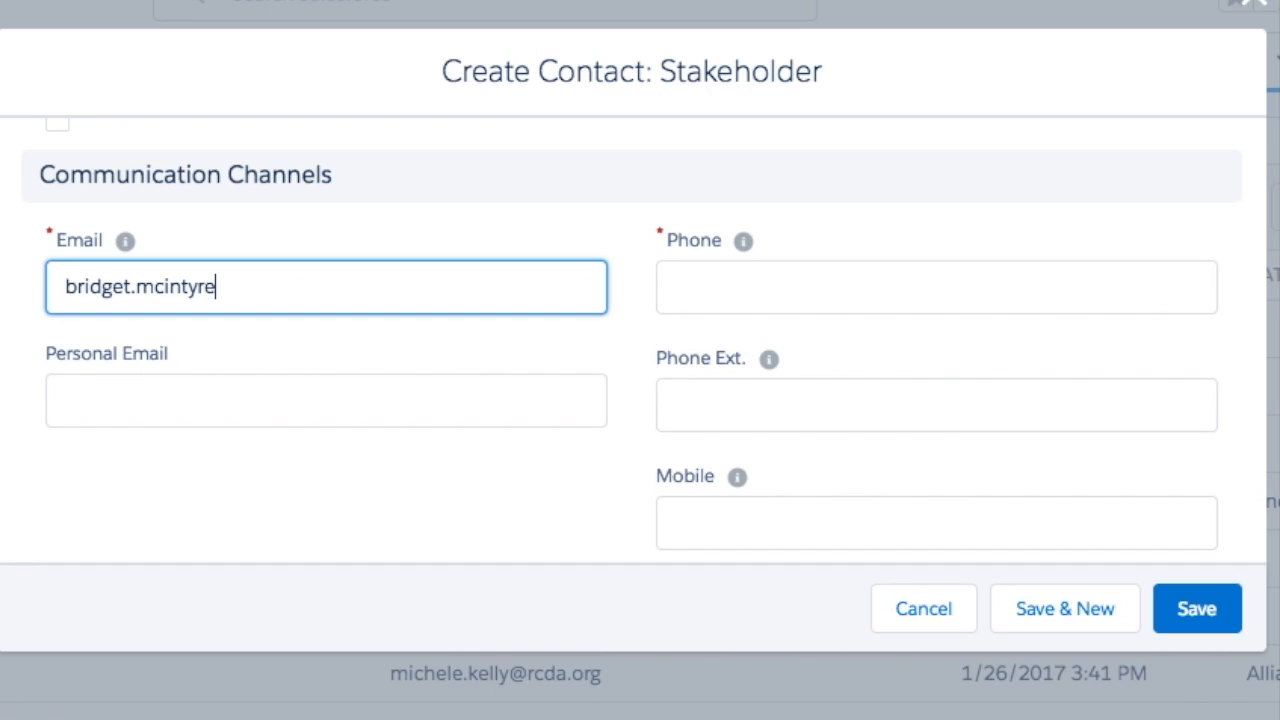
left_click(743, 287)
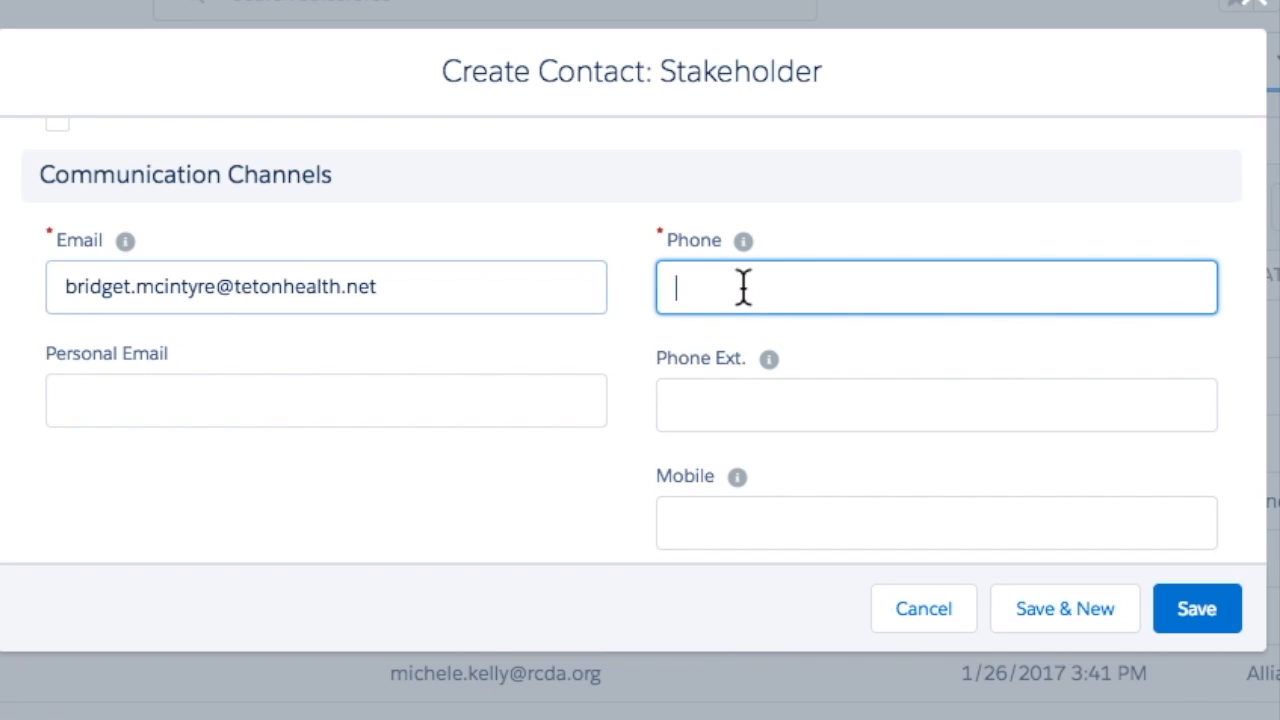
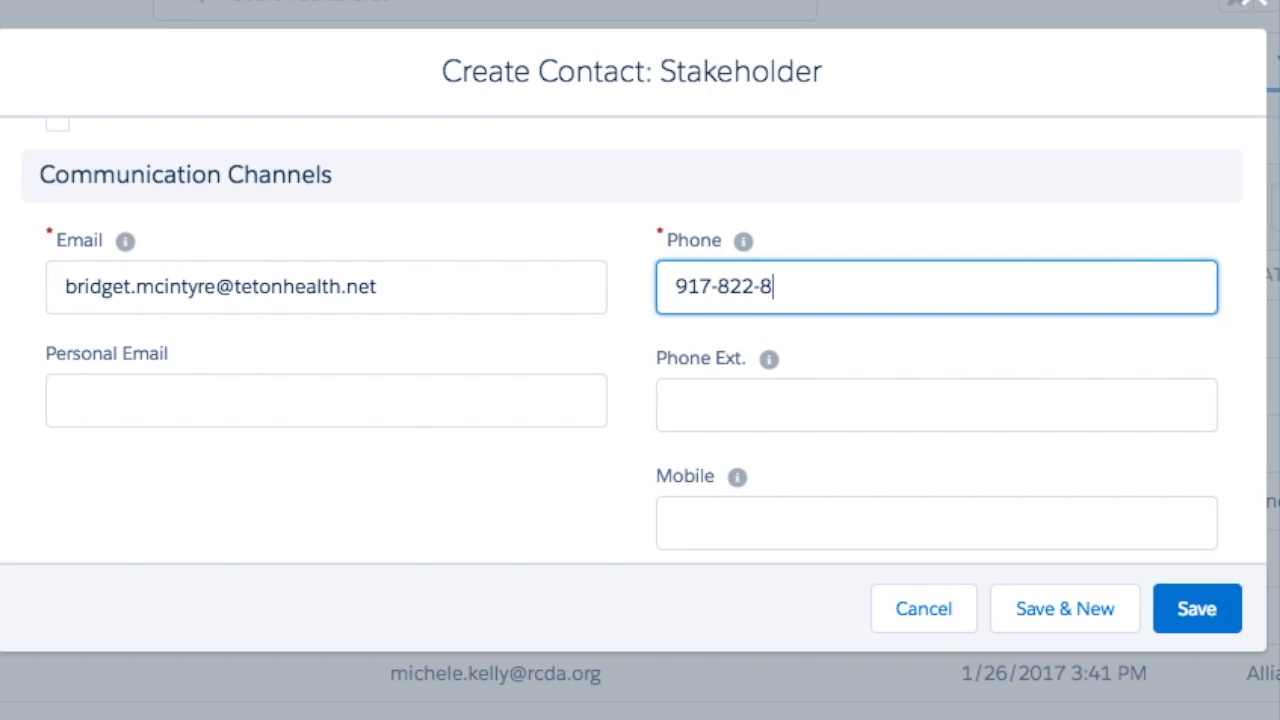
- Enter the contact's personal Gmail address, correcting typos and lowercasing it
left_click(223, 403)
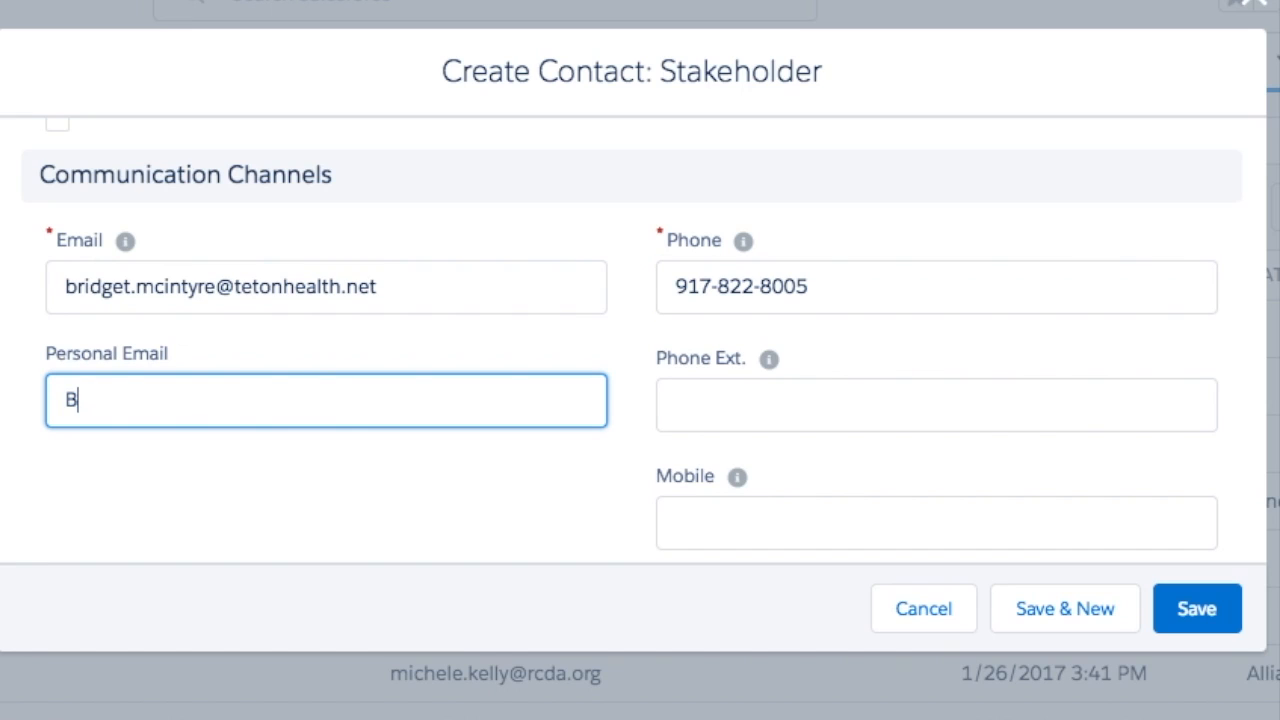
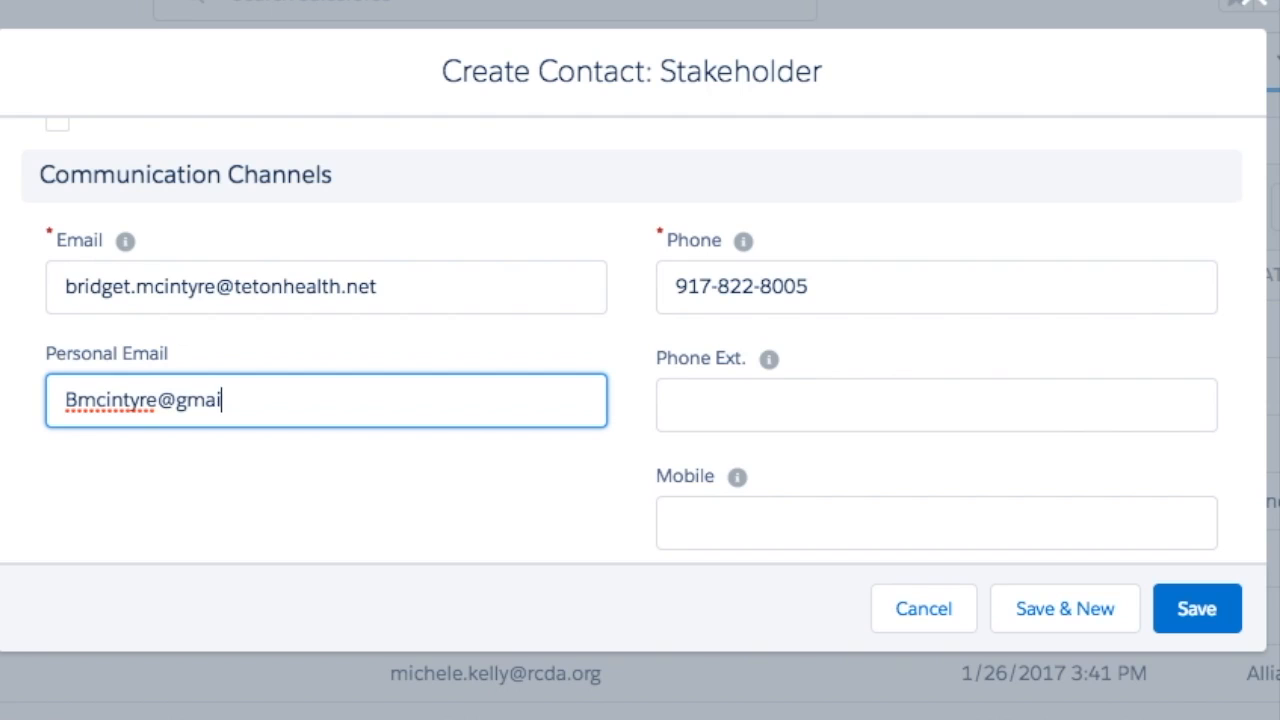
left_click(76, 401)
key("BackSpace")
type("b")
left_click(749, 396)
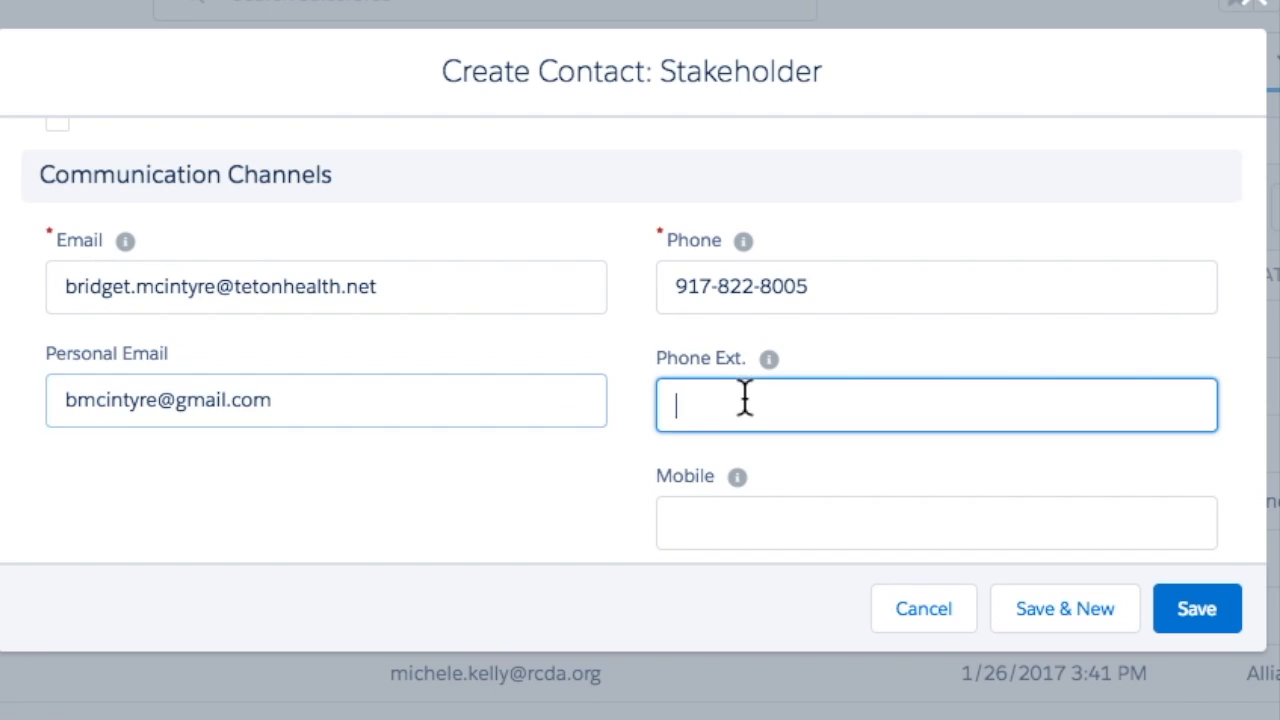
- Type the contact's mobile number
scroll(745, 395, "down", 3)
left_click(709, 325)
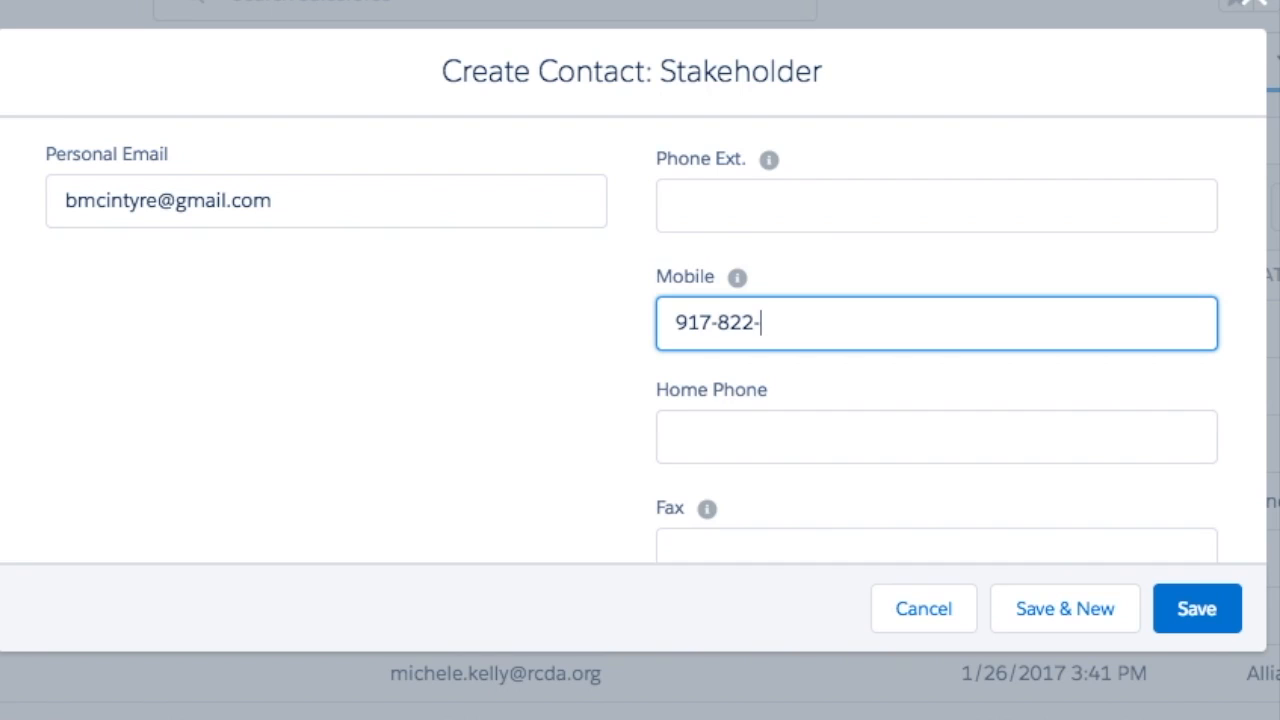
- Tick Email Preference and set its Email Preference Type to Business
left_click(716, 415)
scroll(716, 412, "down", 4)
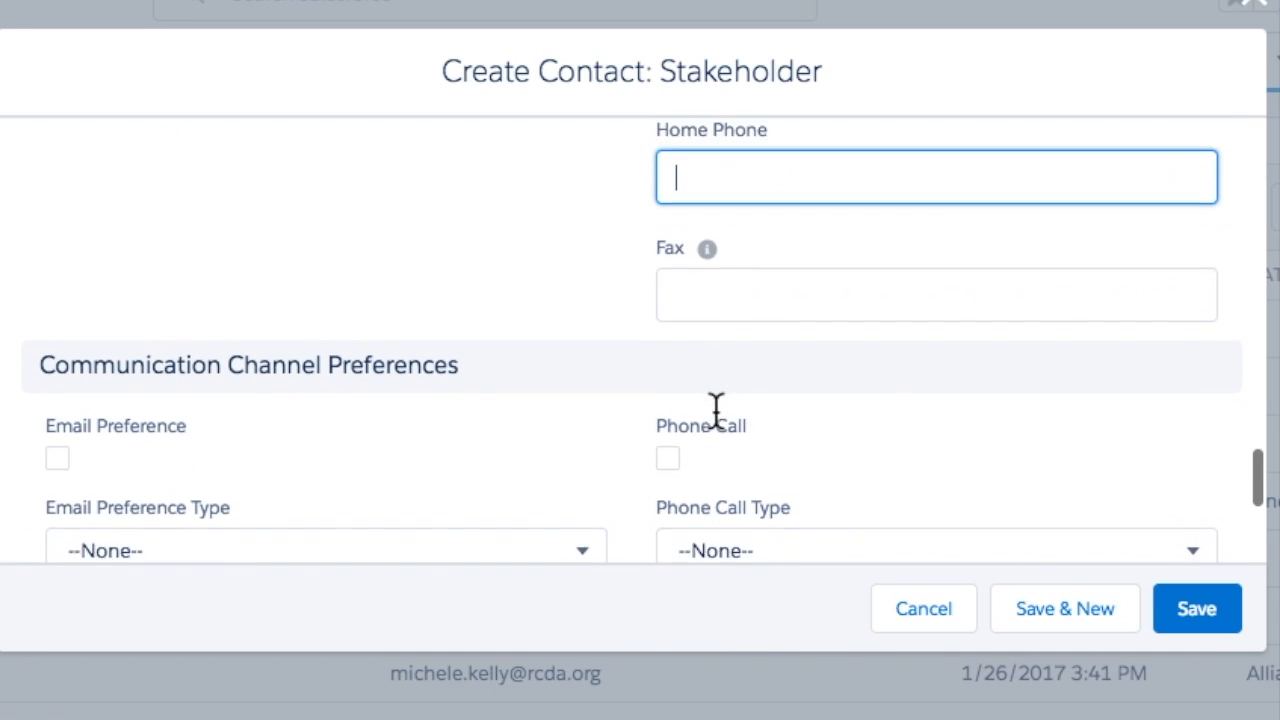
scroll(716, 415, "down", 1)
left_click(57, 269)
left_click(306, 368)
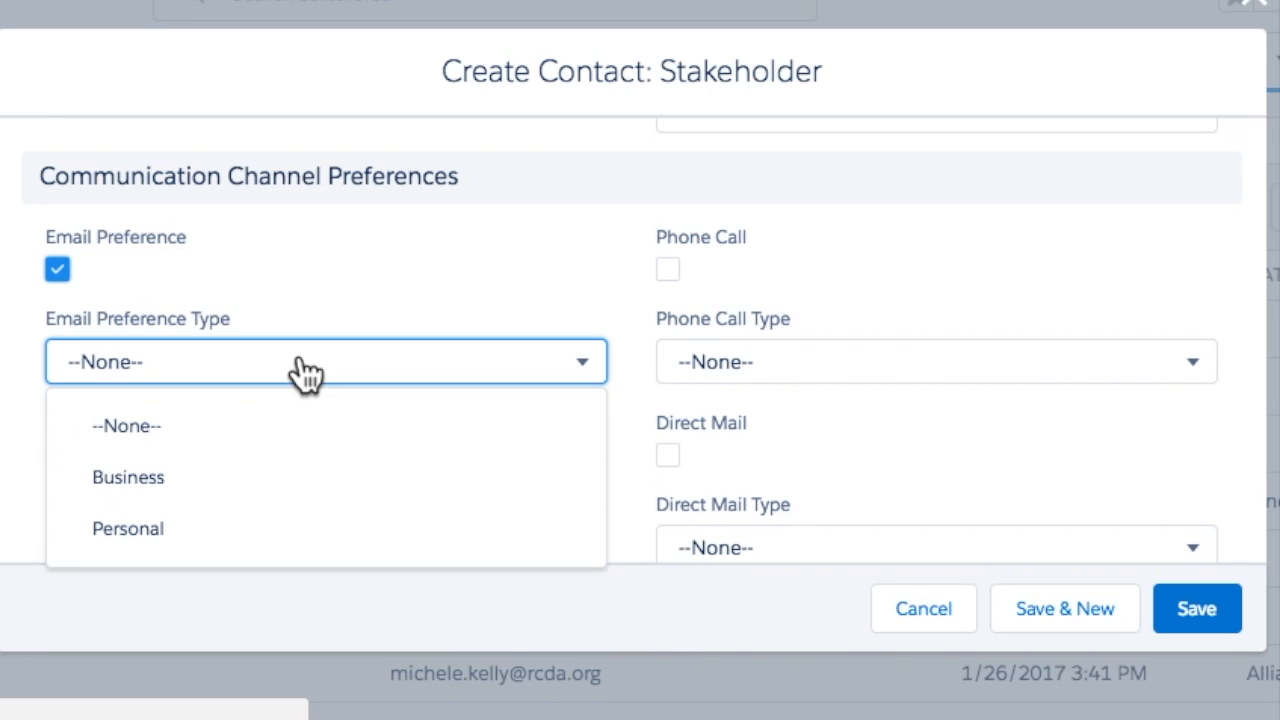
left_click(282, 470)
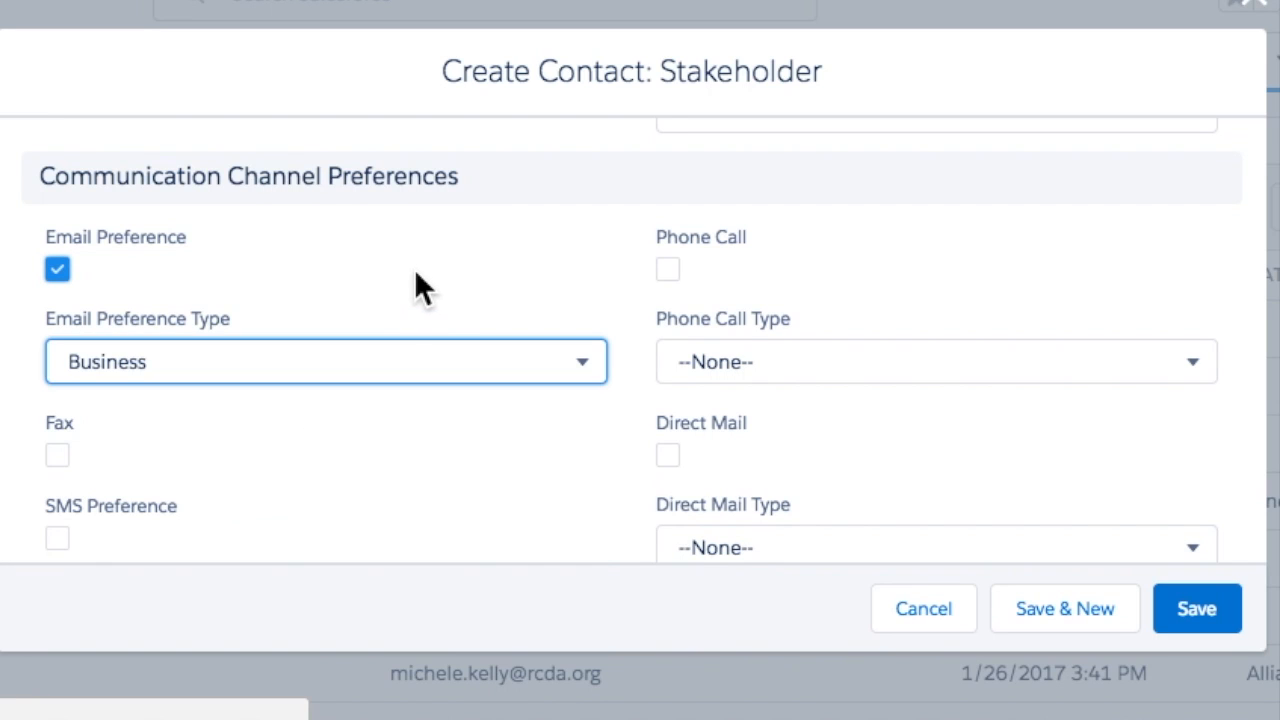
scroll(416, 276, "down", 2)
scroll(414, 268, "up", 1)
- Tick Phone Call and set its Phone Call Type to Mobile
left_click(666, 193)
left_click(727, 292)
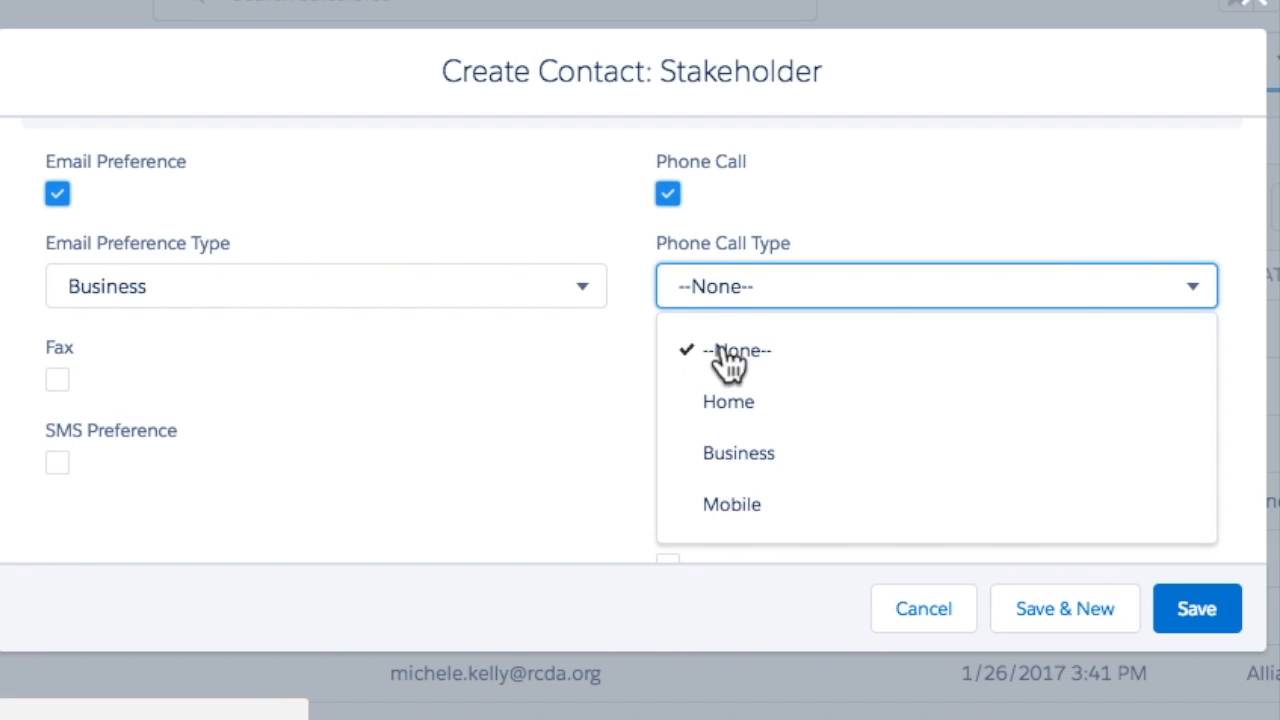
left_click(740, 505)
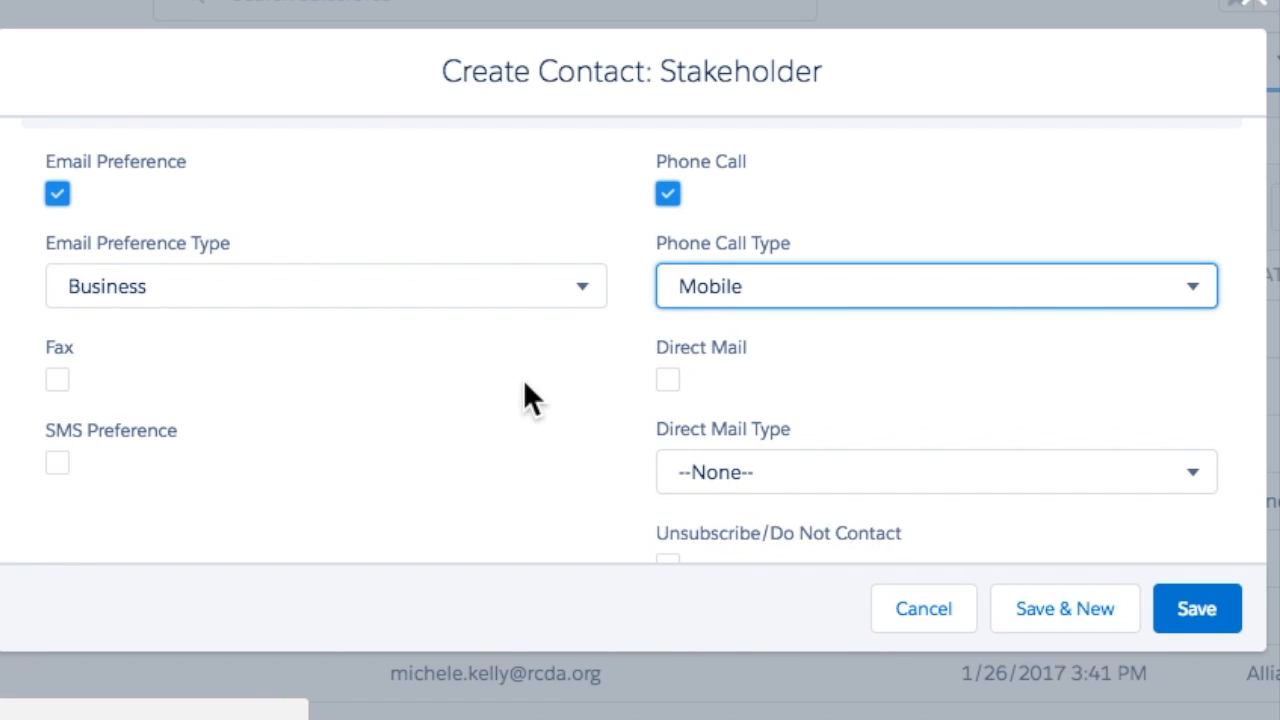
scroll(524, 381, "down", 2)
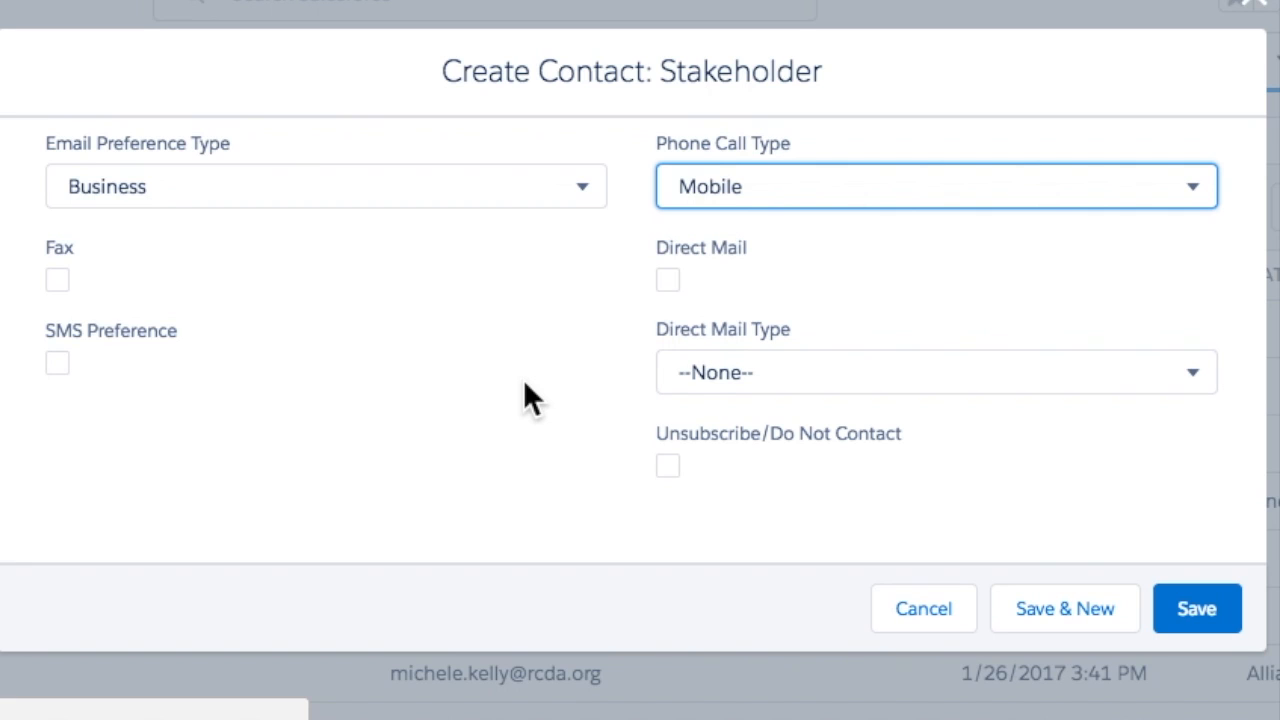
scroll(525, 385, "up", 1)
scroll(525, 385, "down", 1)
- Save the new Stakeholder contact and scroll its Snapshot to the empty Locations, Roles and Groups
left_click(1192, 626)
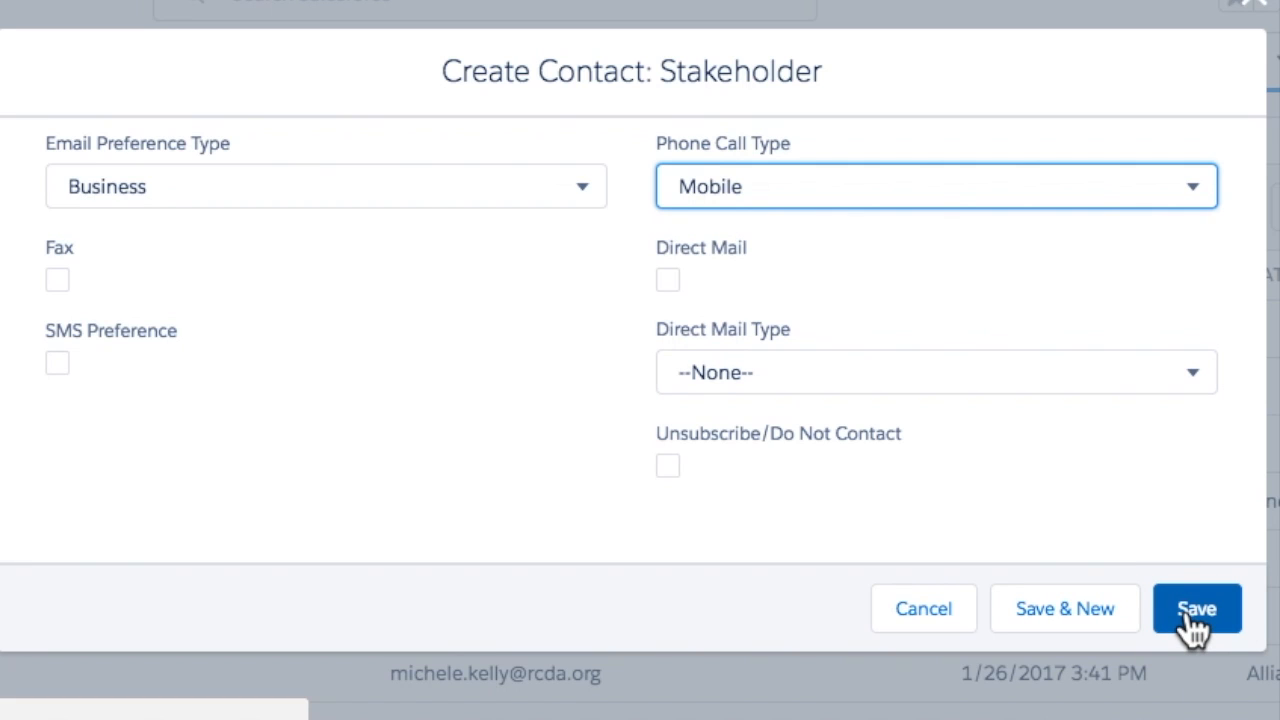
left_click(1190, 615)
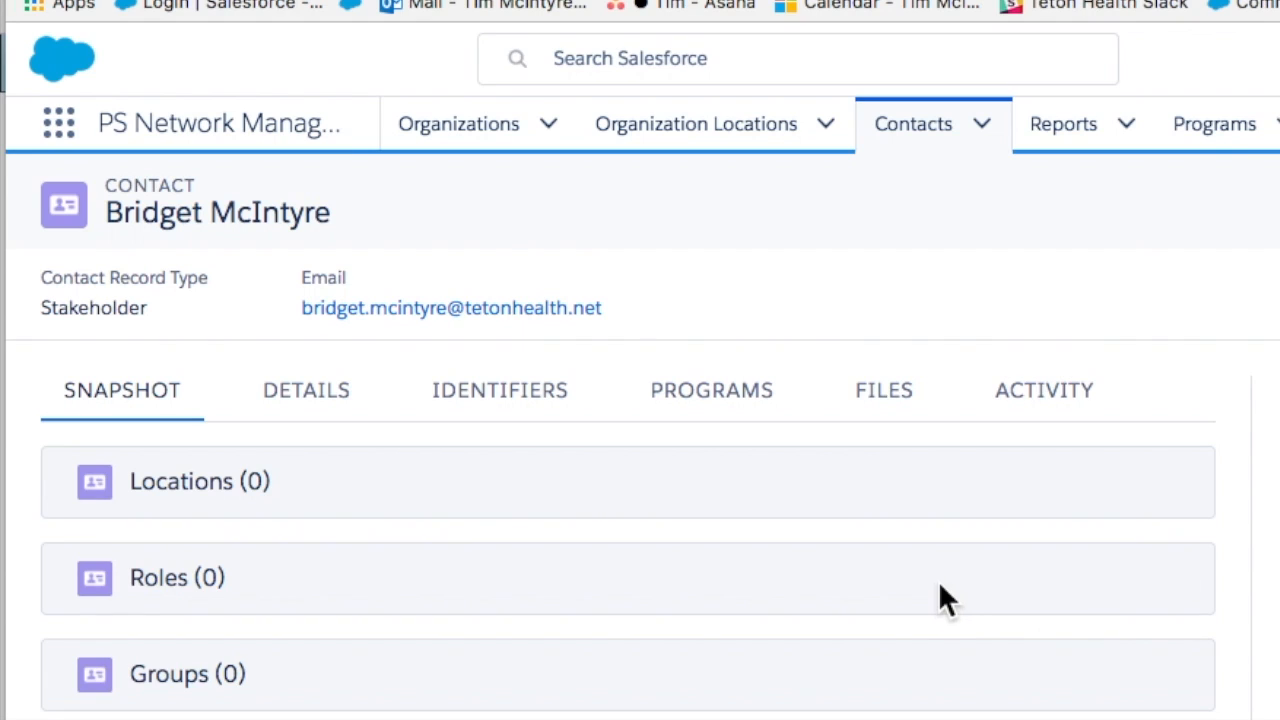
scroll(938, 597, "down", 2)
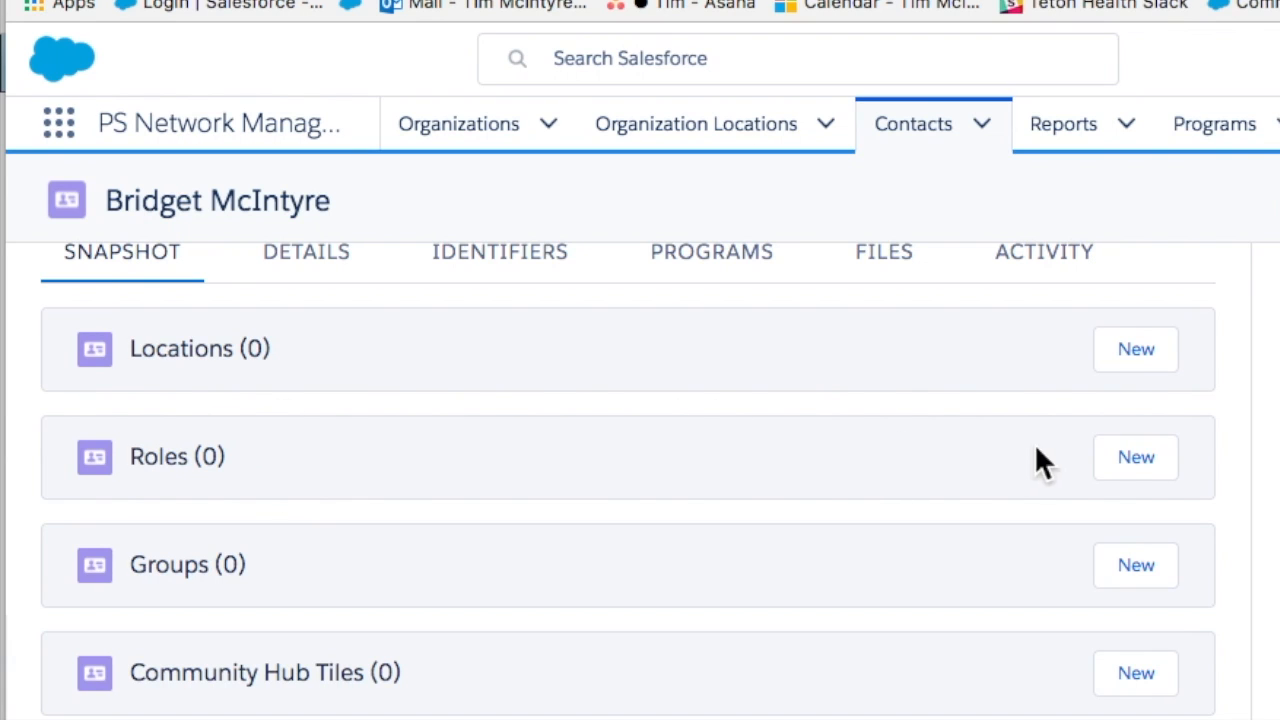
- Start a new role for the contact with Teton Health as its Organization
left_click(1136, 459)
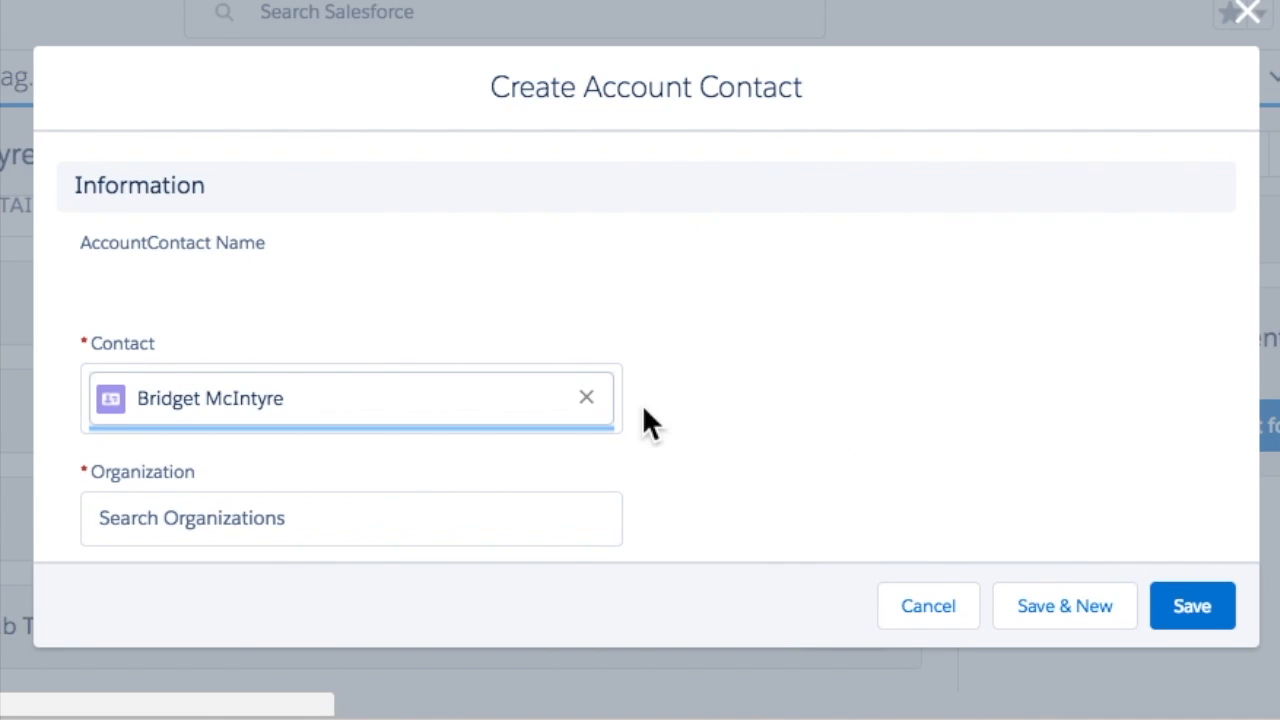
scroll(642, 404, "down", 3)
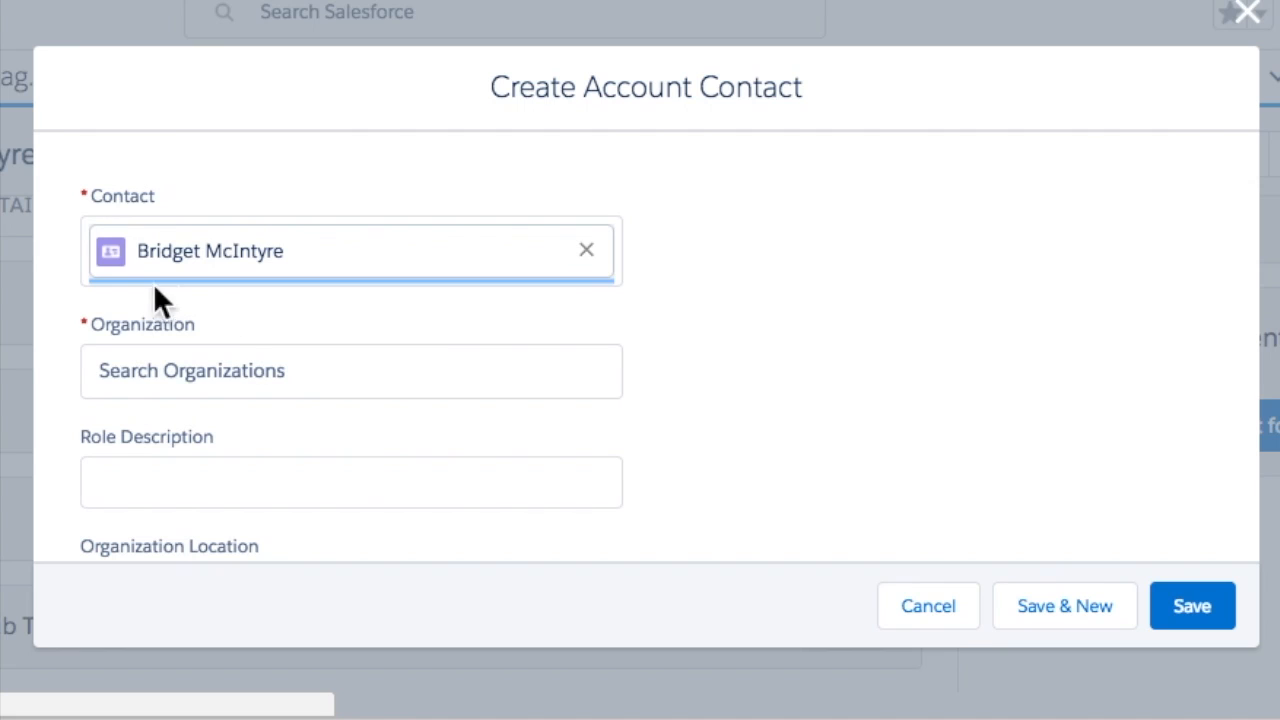
left_click(163, 380)
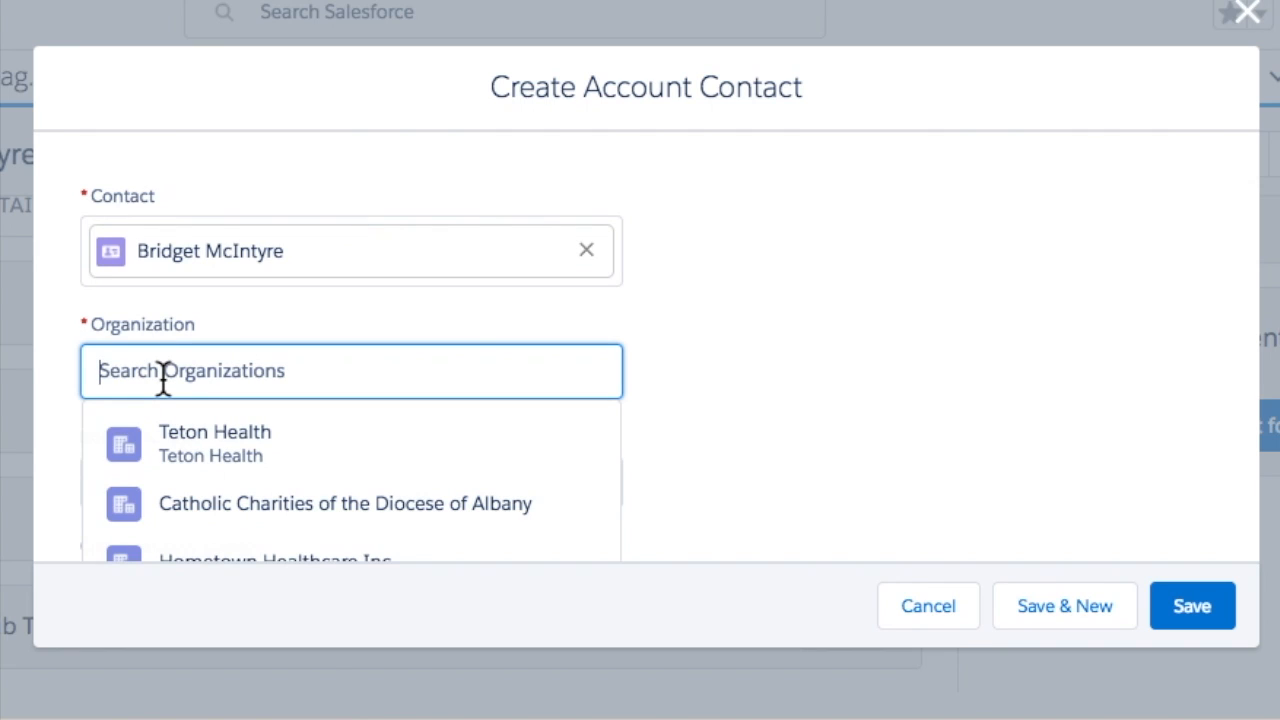
type("Teton")
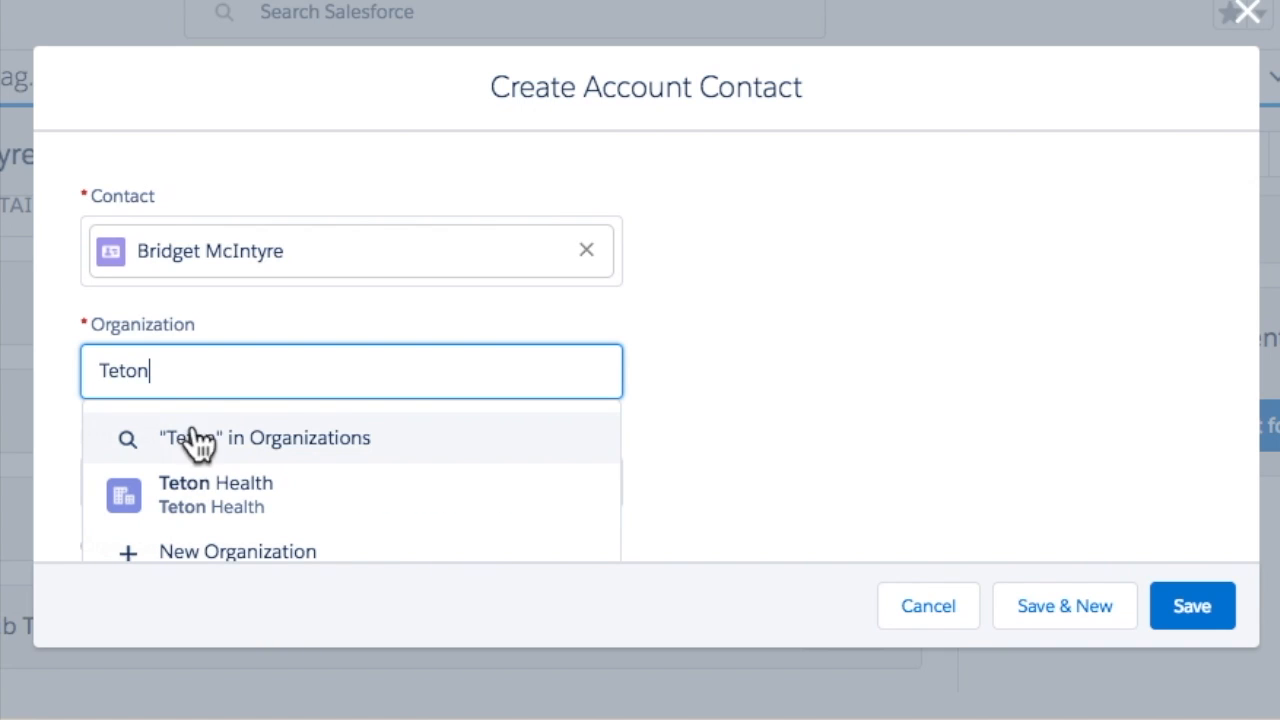
left_click(203, 485)
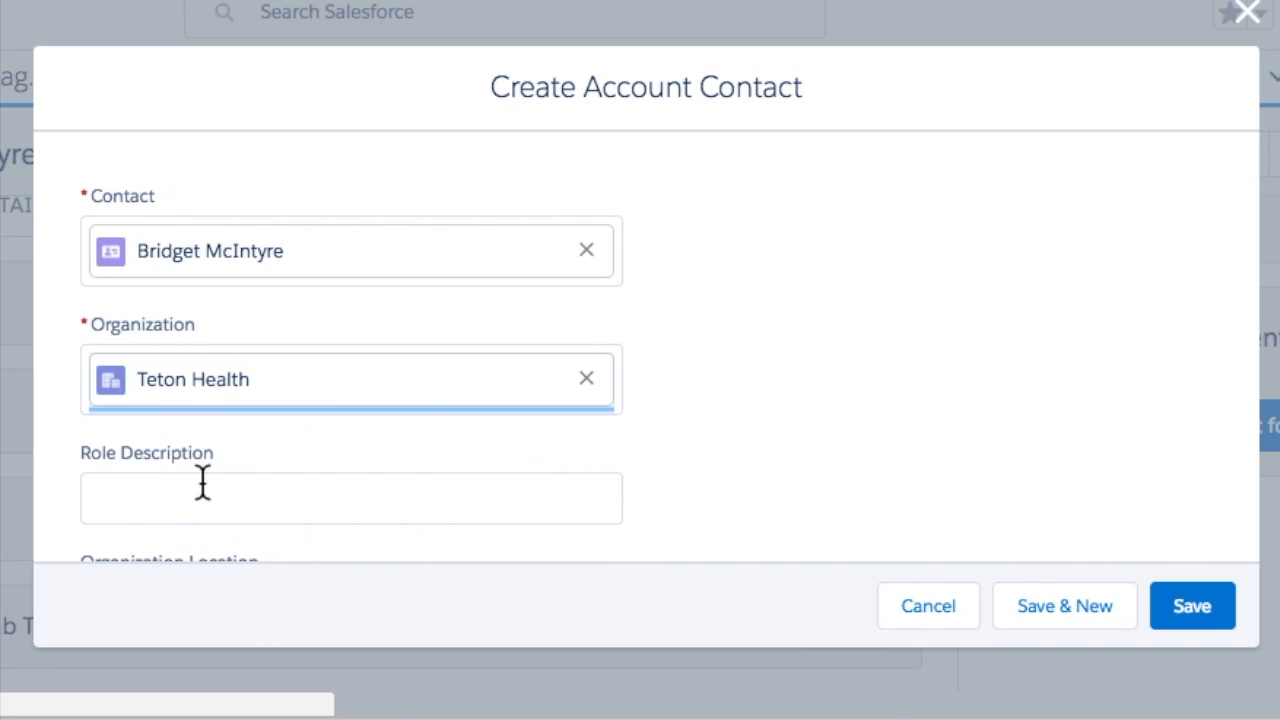
- Enter 'Project Manager' as the Role Description
scroll(222, 425, "down", 3)
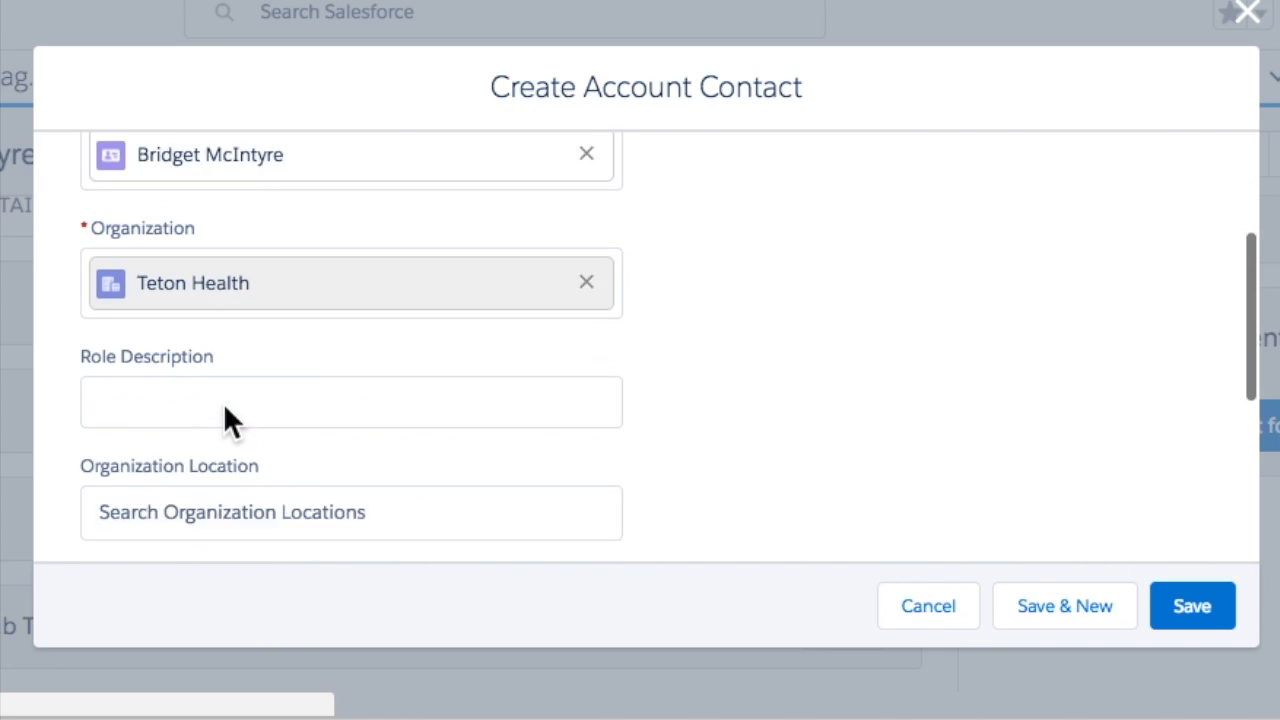
left_click(131, 378)
type("Project Manager")
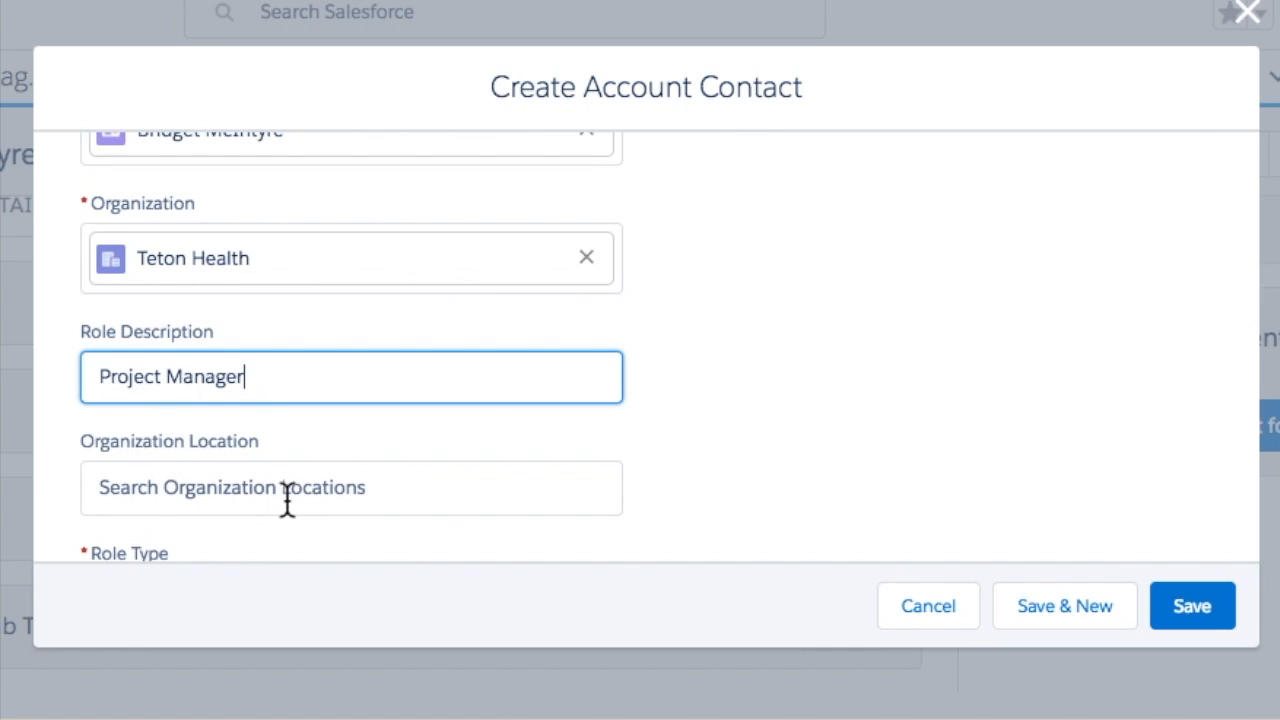
scroll(286, 500, "down", 2)
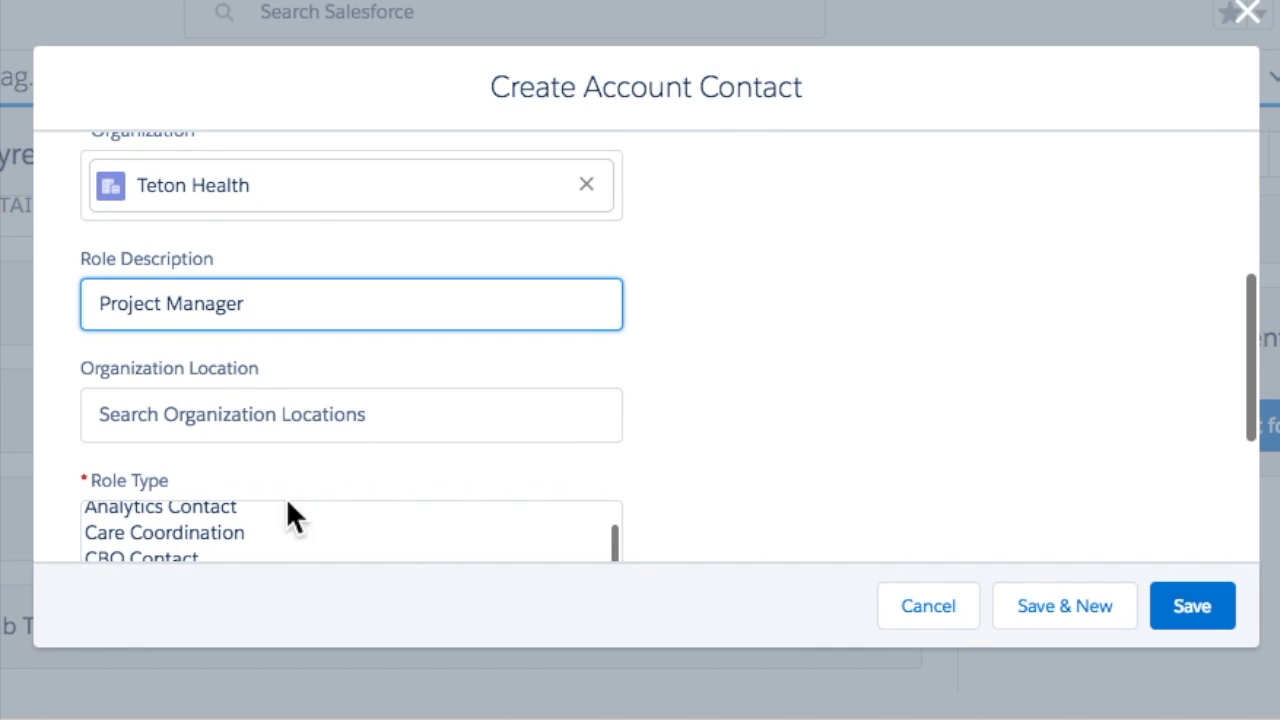
- Set the Organization Location to Teton Health Solutions
left_click(279, 412)
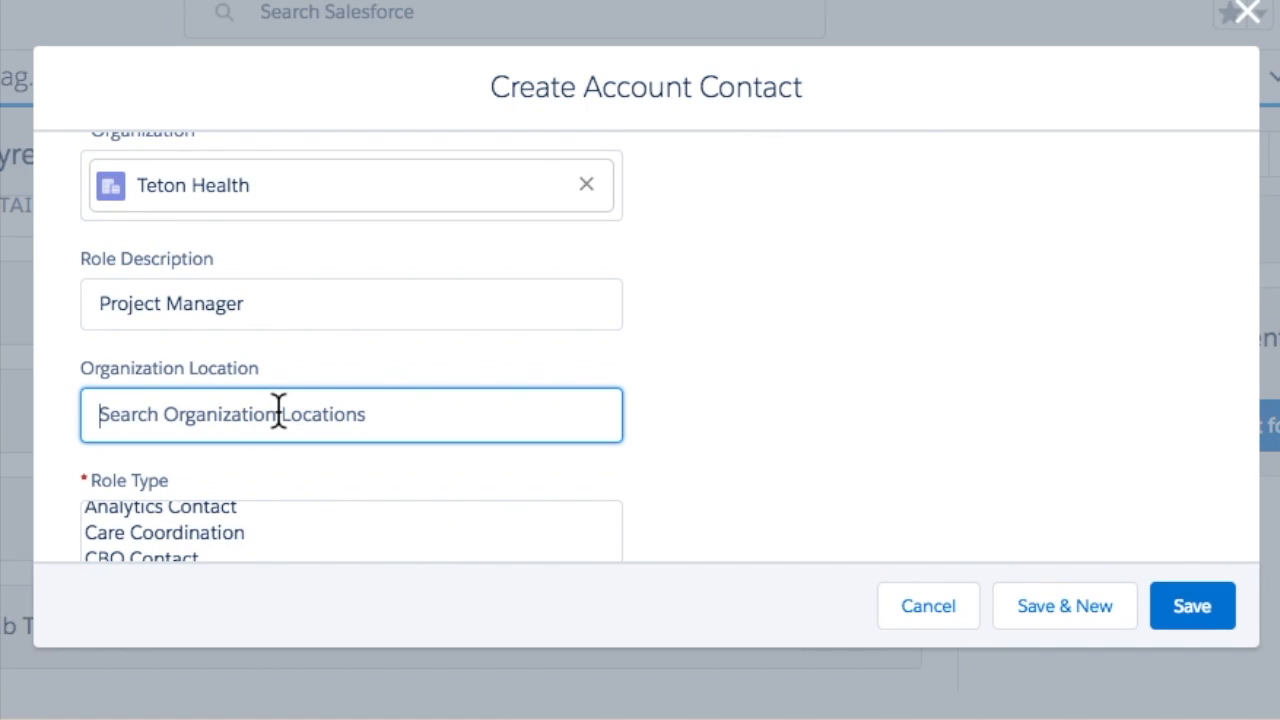
type("Tteong")
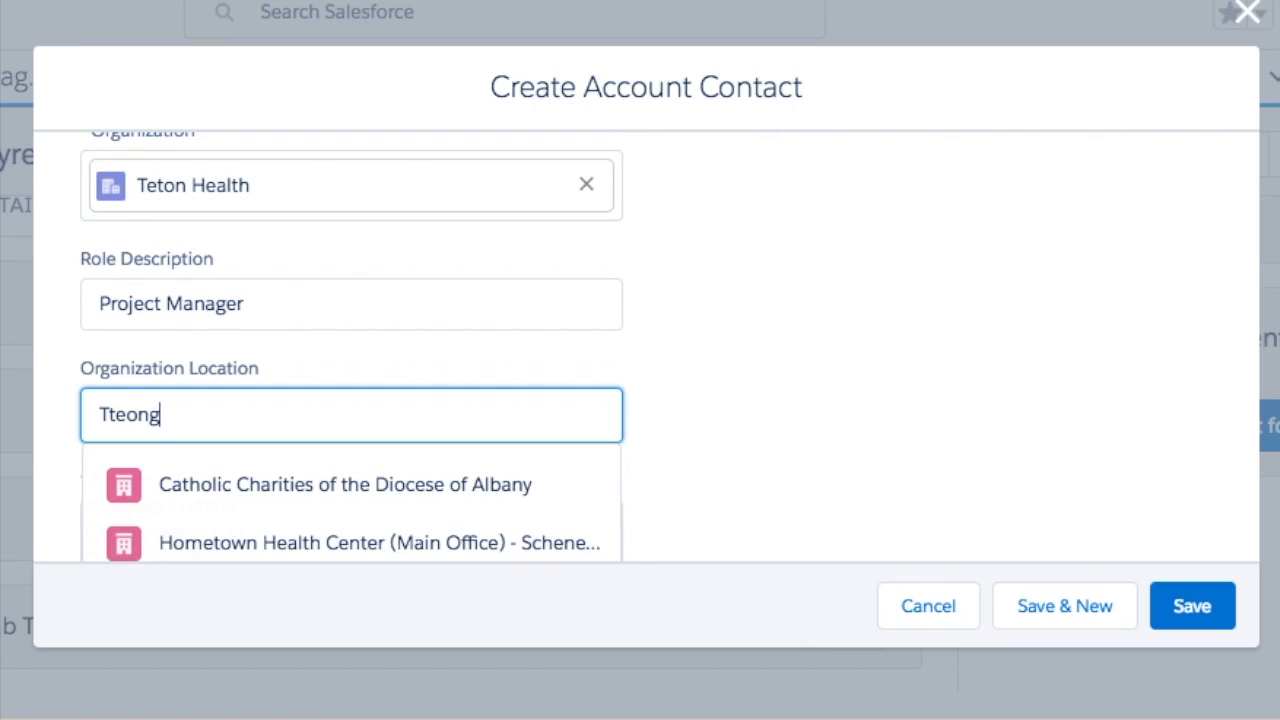
key("BackSpace")
key("BackSpace")
key("BackSpace")
key("BackSpace")
key("BackSpace")
type("etong")
key("BackSpace")
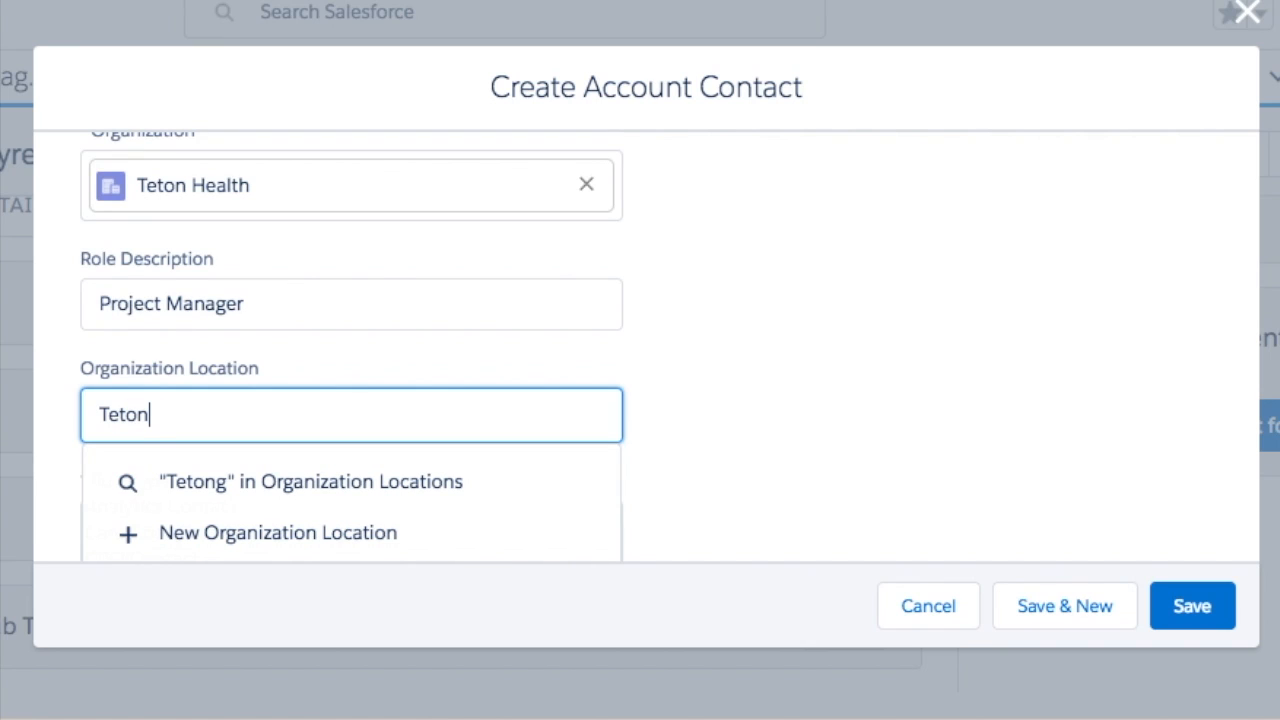
scroll(470, 443, "down", 3)
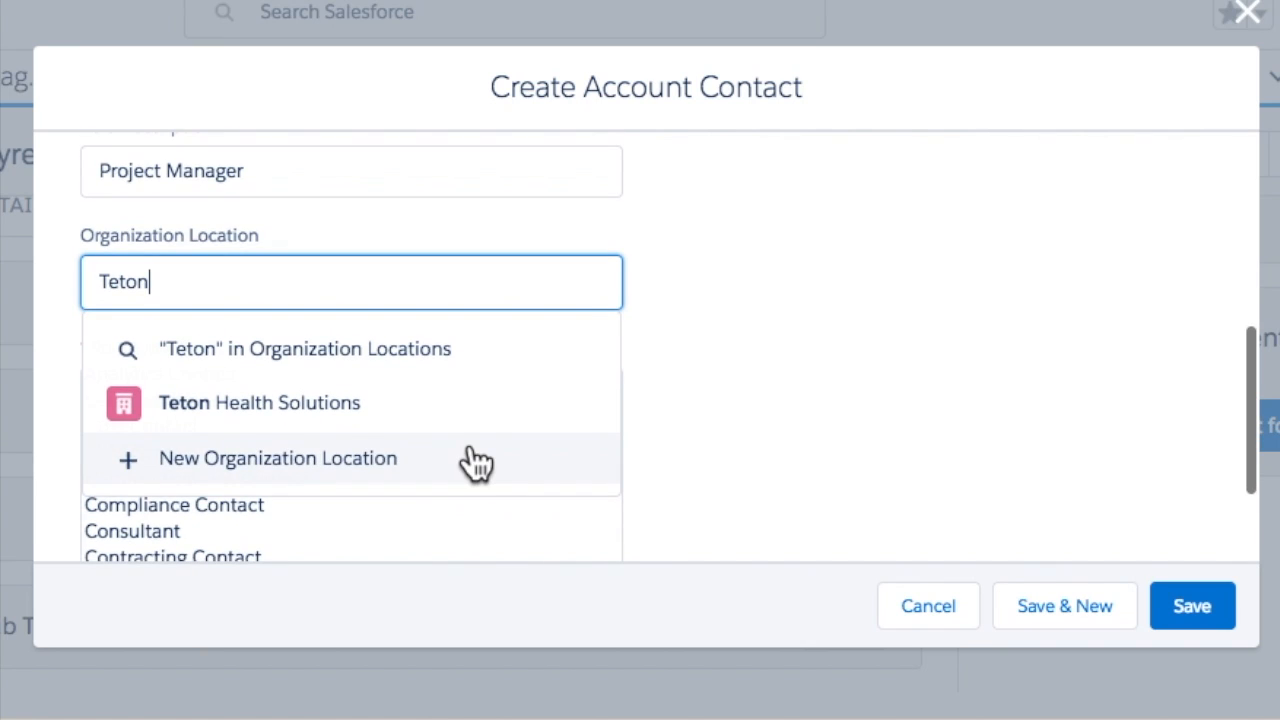
left_click(366, 412)
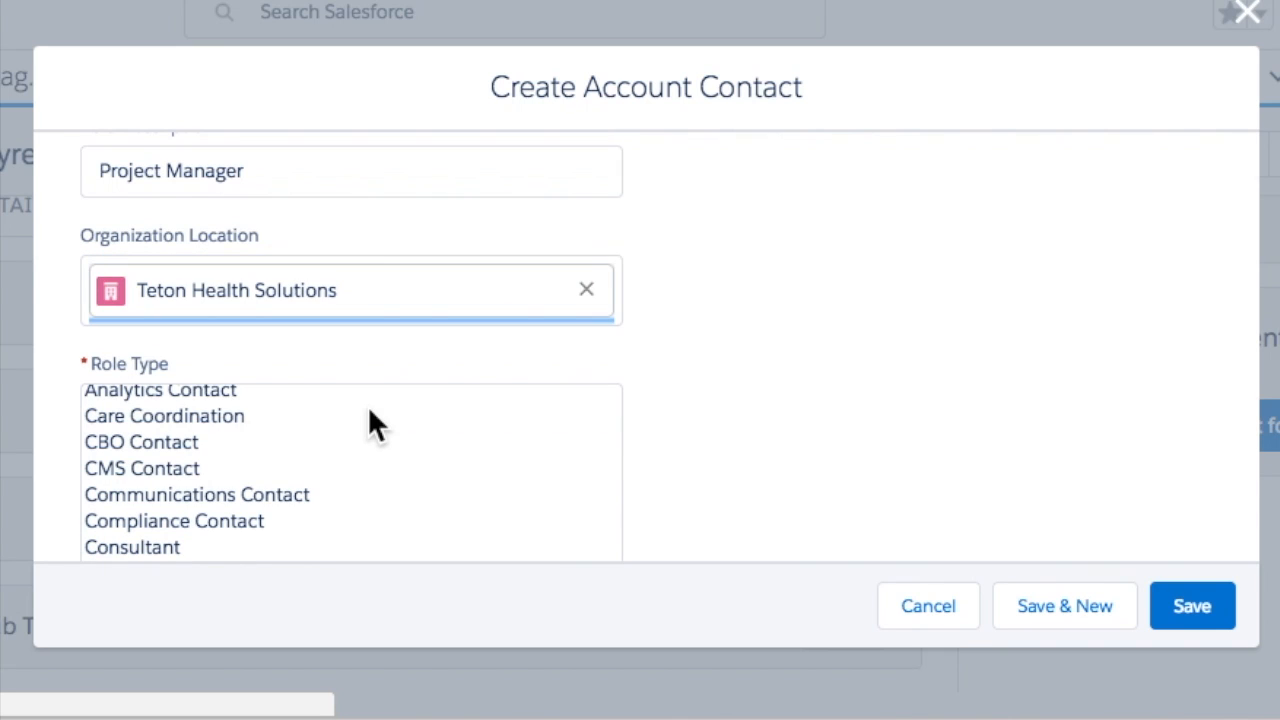
- Select Consultant as the Role Type
scroll(370, 418, "down", 3)
scroll(369, 410, "down", 5)
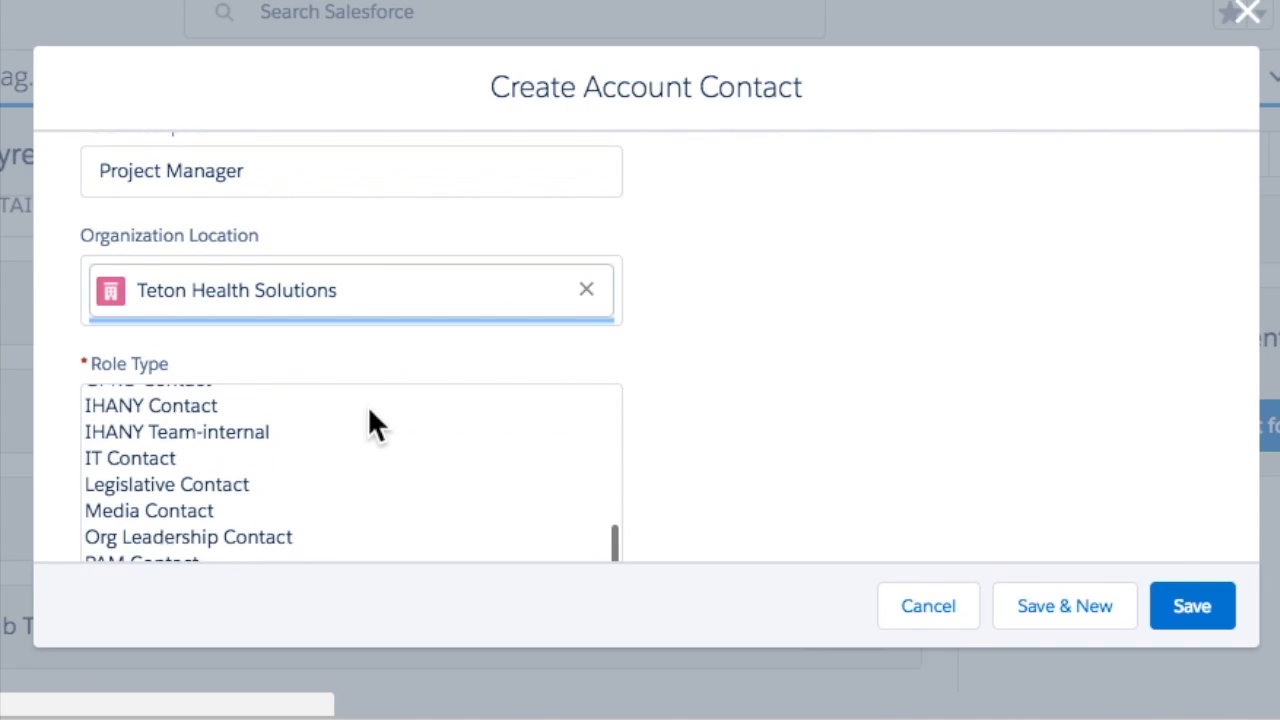
scroll(369, 412, "down", 2)
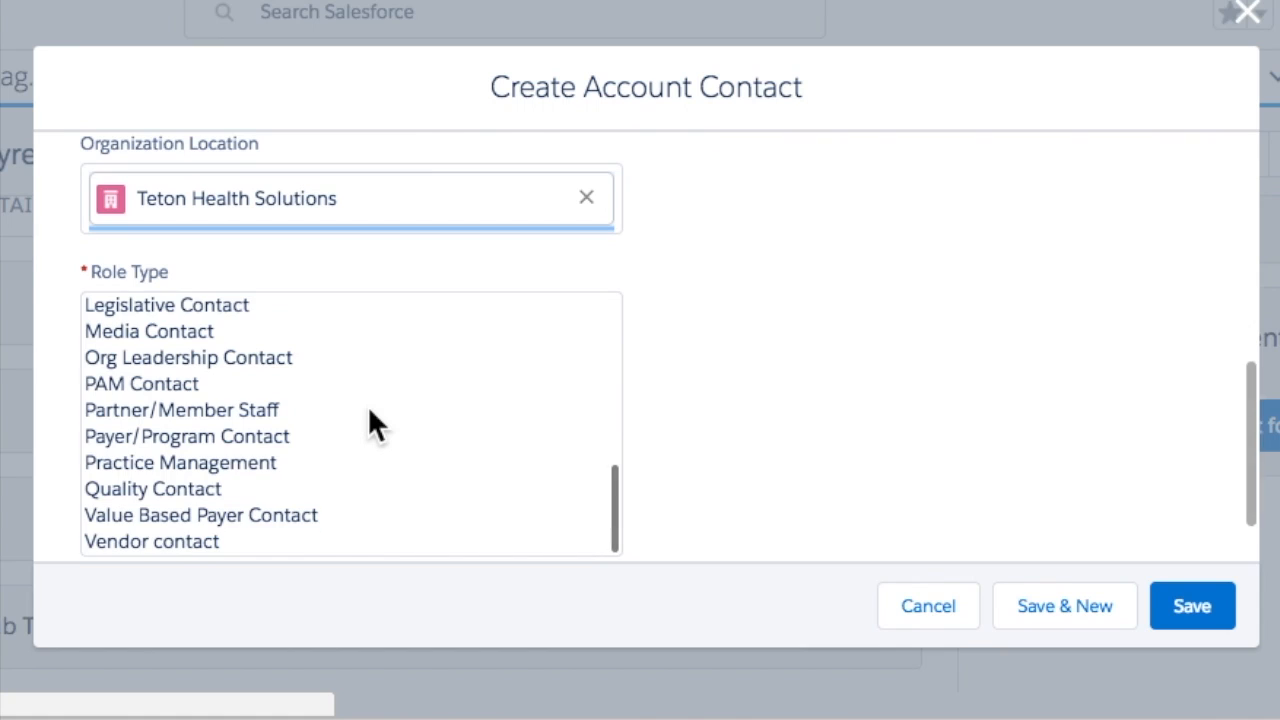
scroll(369, 412, "up", 5)
scroll(367, 405, "up", 2)
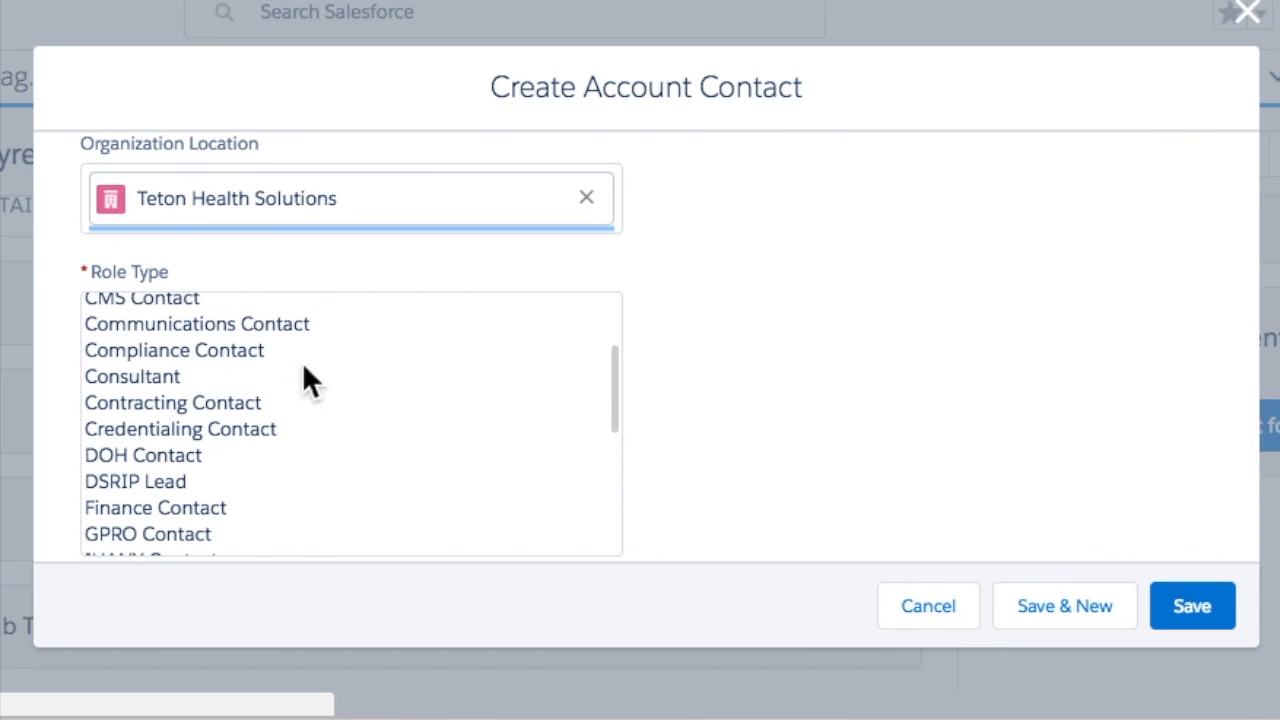
left_click(165, 376)
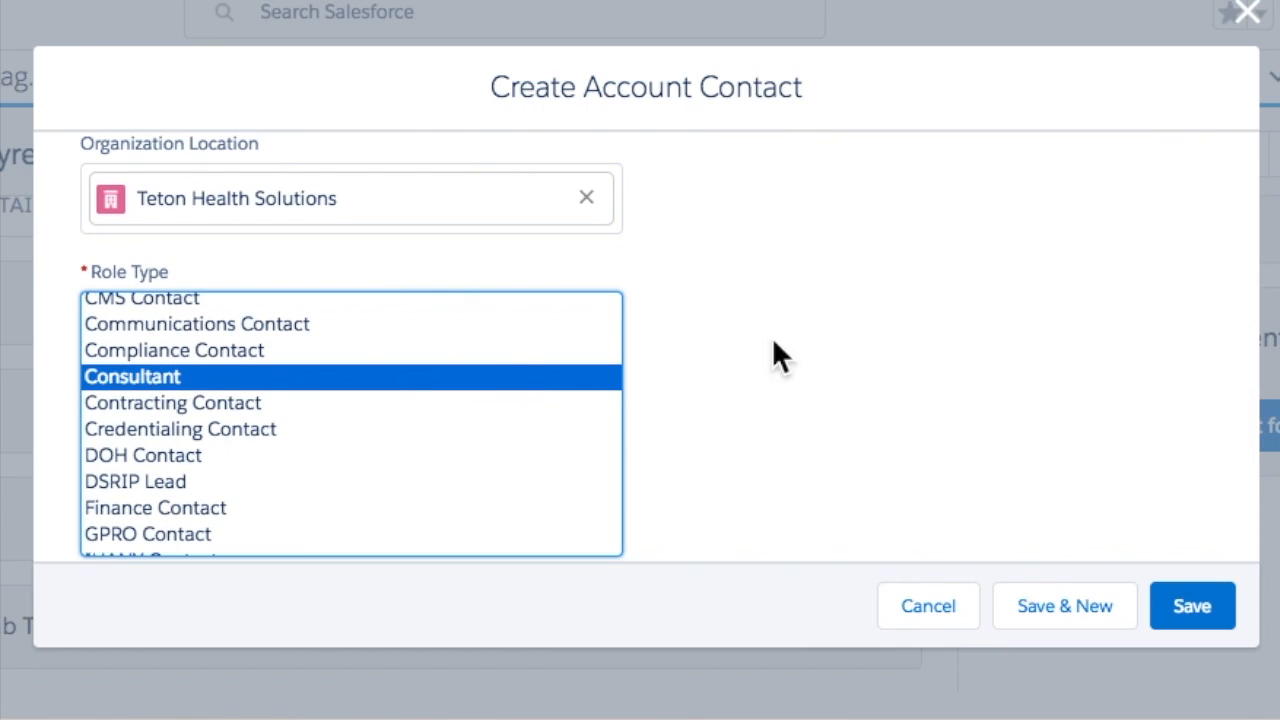
scroll(823, 343, "down", 2)
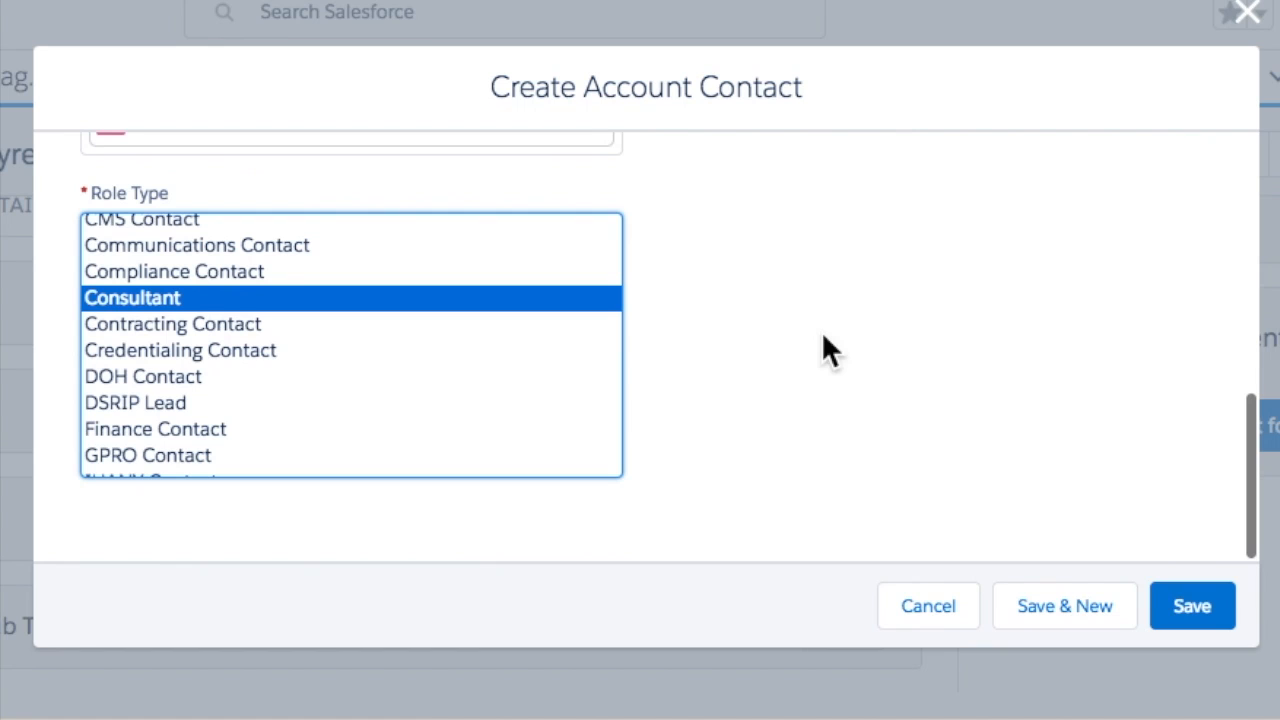
- Save the Teton Health Consultant role, check the Roles list, then go to Organizations
left_click(1168, 616)
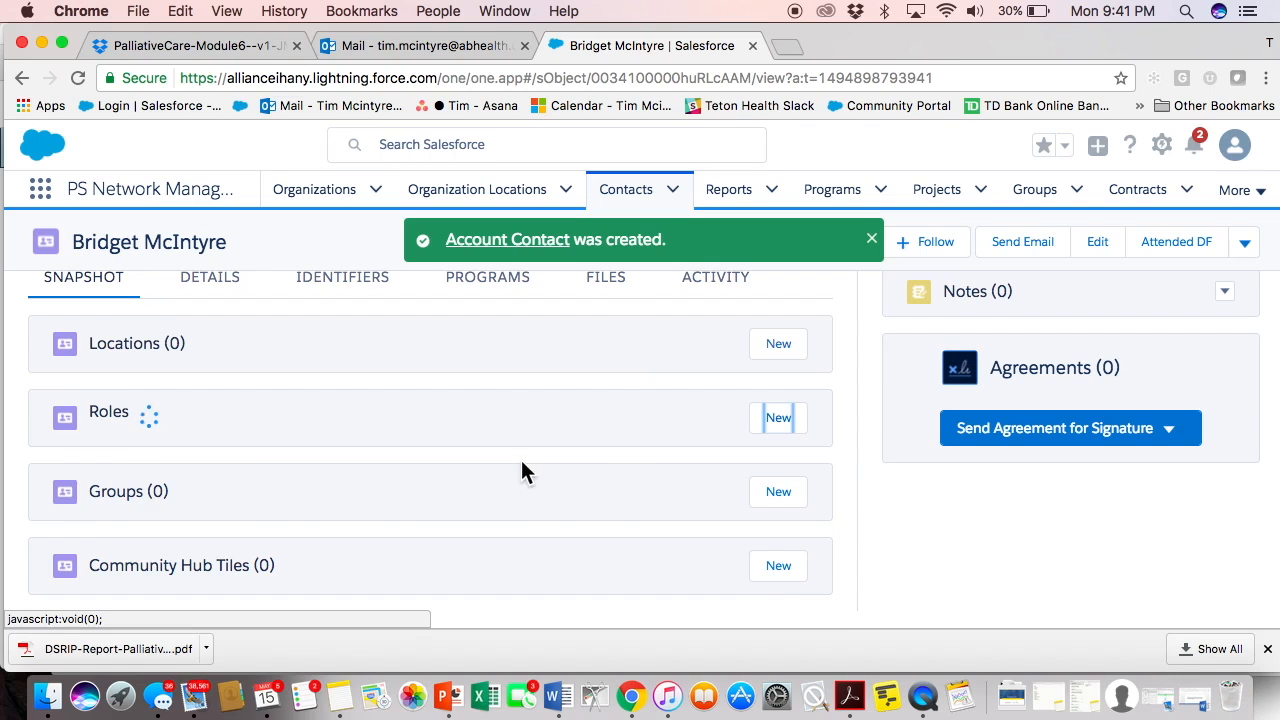
scroll(521, 461, "down", 2)
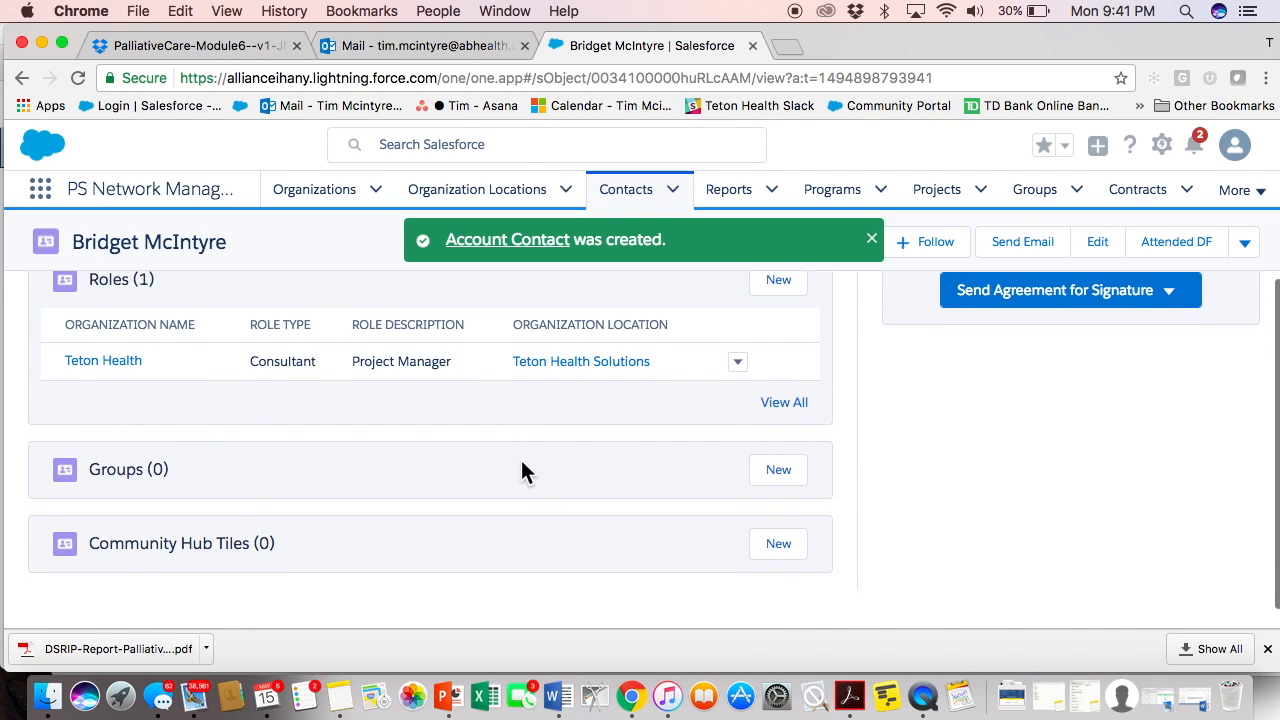
scroll(521, 461, "up", 3)
scroll(521, 461, "up", 1)
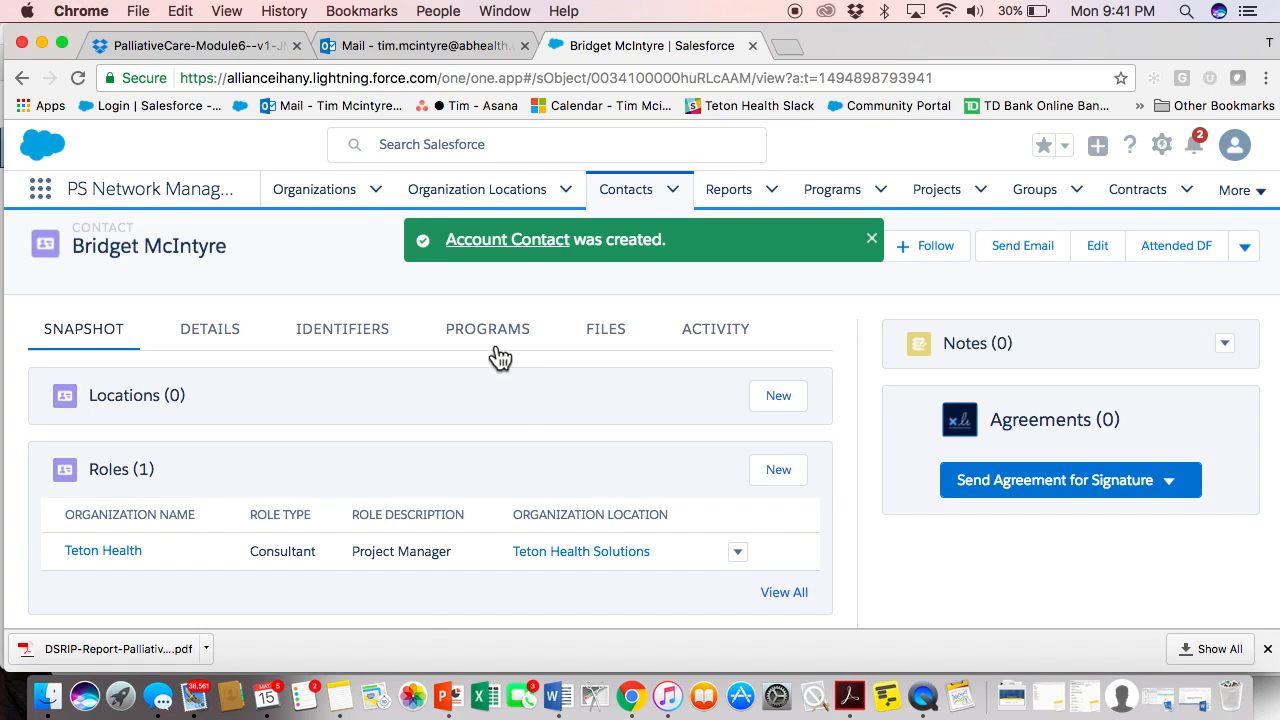
left_click(318, 190)
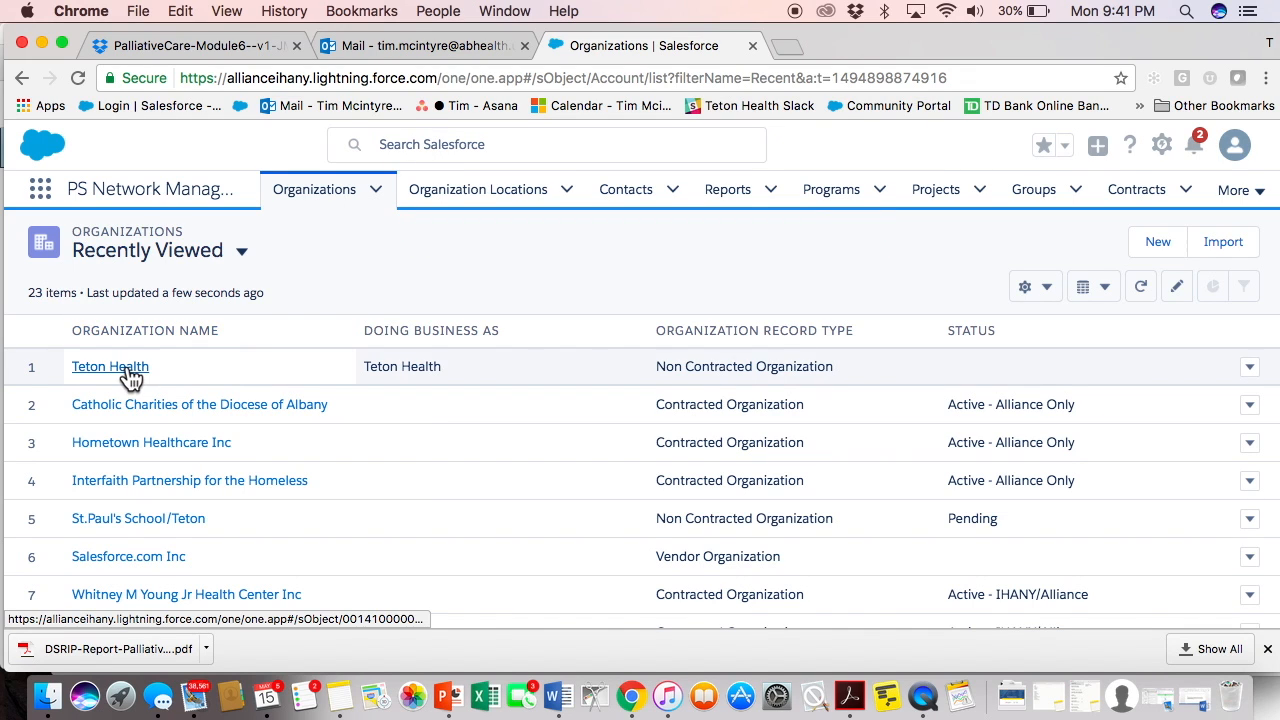
- Open the Teton Health record and review its 5 Key Contacts, including the new Consultant
left_click(110, 367)
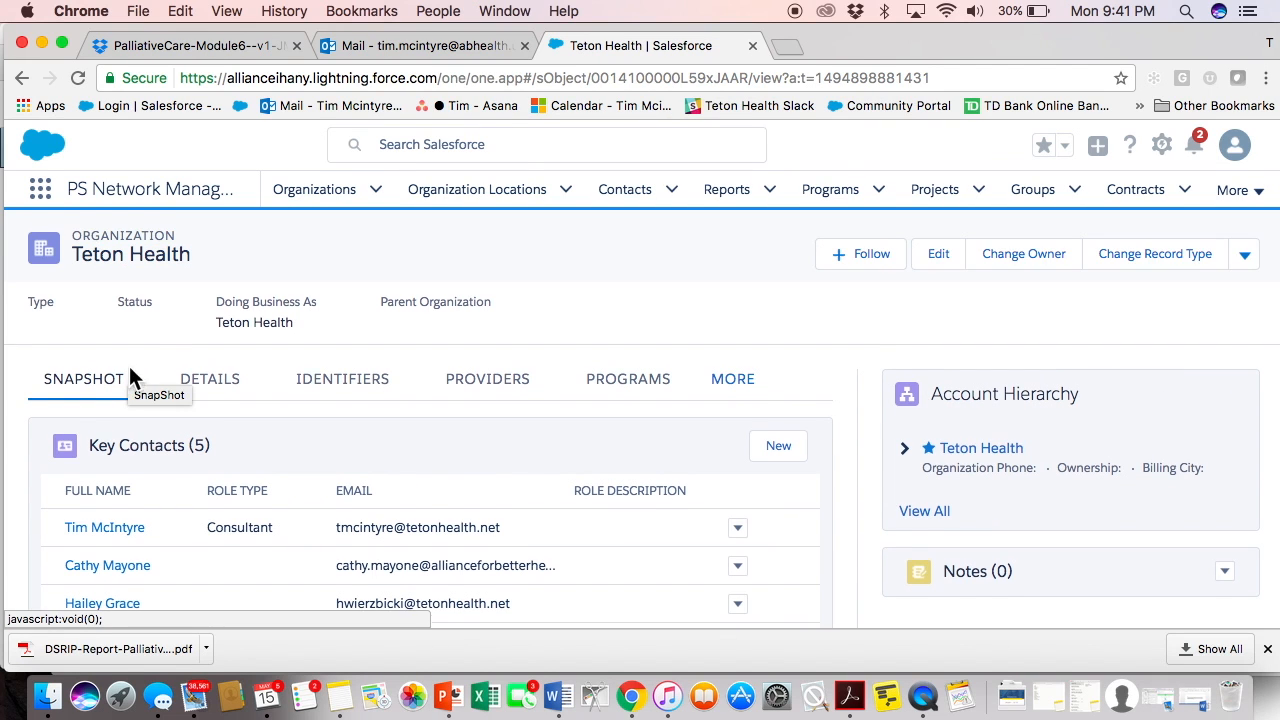
scroll(172, 350, "down", 2)
scroll(172, 350, "down", 1)
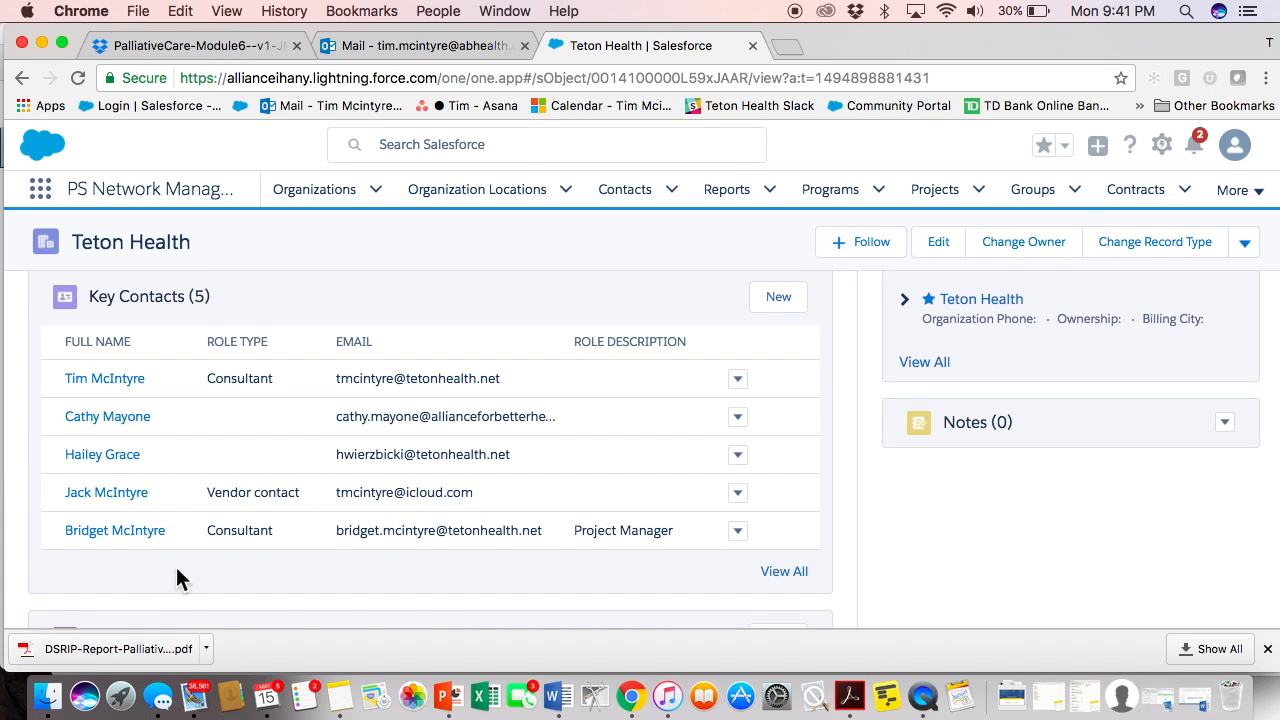
scroll(234, 574, "down", 3)
scroll(233, 561, "down", 3)
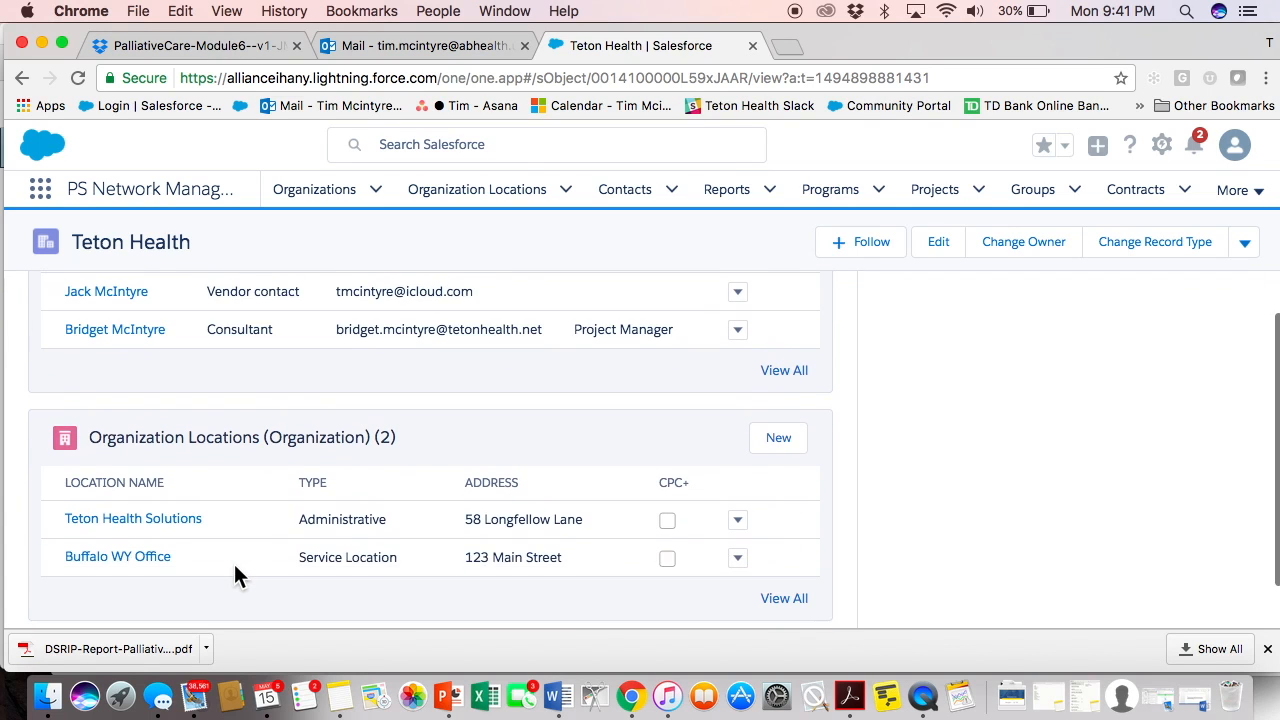
scroll(233, 561, "up", 3)
scroll(234, 566, "up", 5)
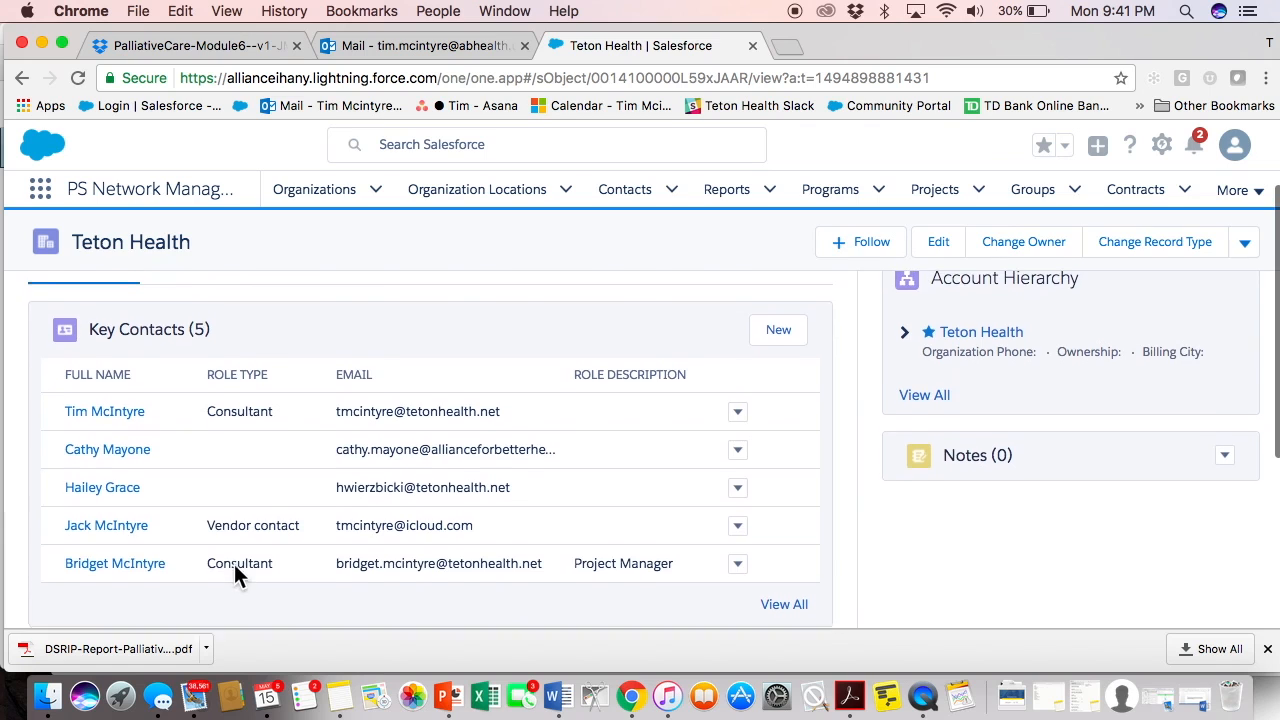